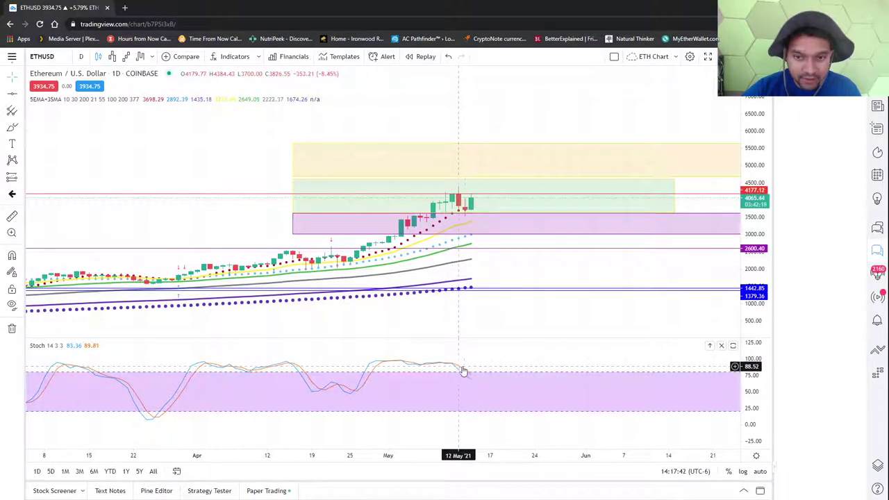
Step: Draw a horizontal line across the Stochastic pane at about 49.86
scroll(468, 365, down, 5)
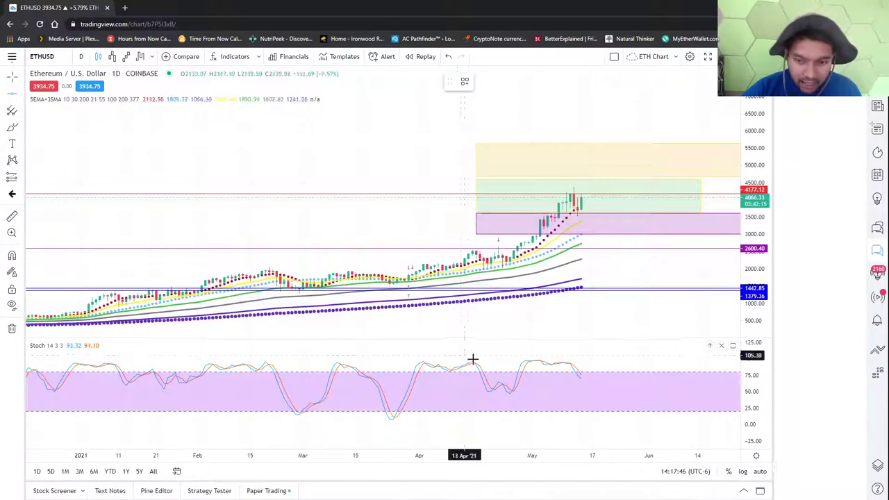
click(529, 391)
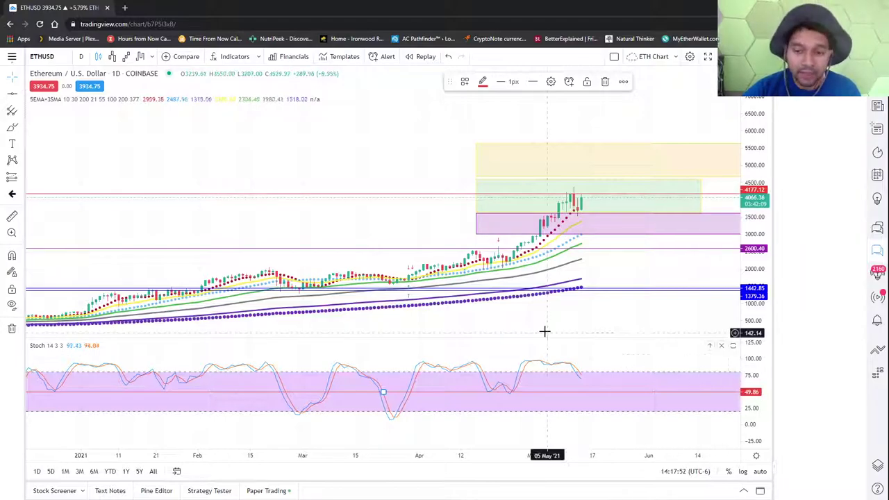
Step: Display the Ethereum daily chart as Line Break and examine its most recent blocks
scroll(544, 331, up, 2)
click(113, 56)
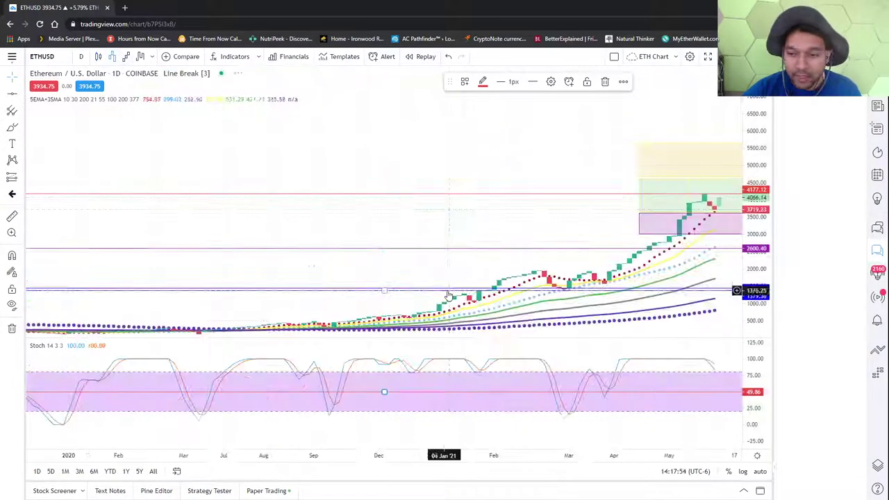
scroll(627, 337, up, 3)
drag(707, 314, 488, 363)
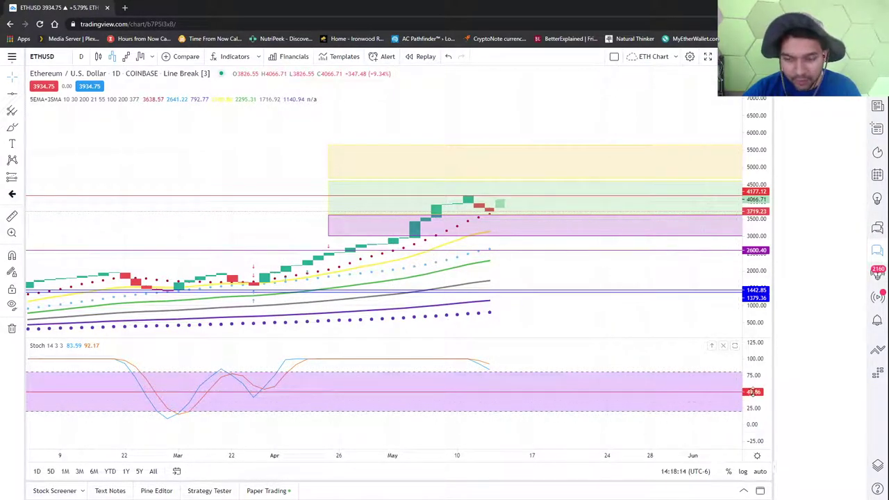
Step: Display the Ethereum chart as Renko and examine the latest bricks near the 4177.12 resistance line
click(126, 56)
key(alt+h)
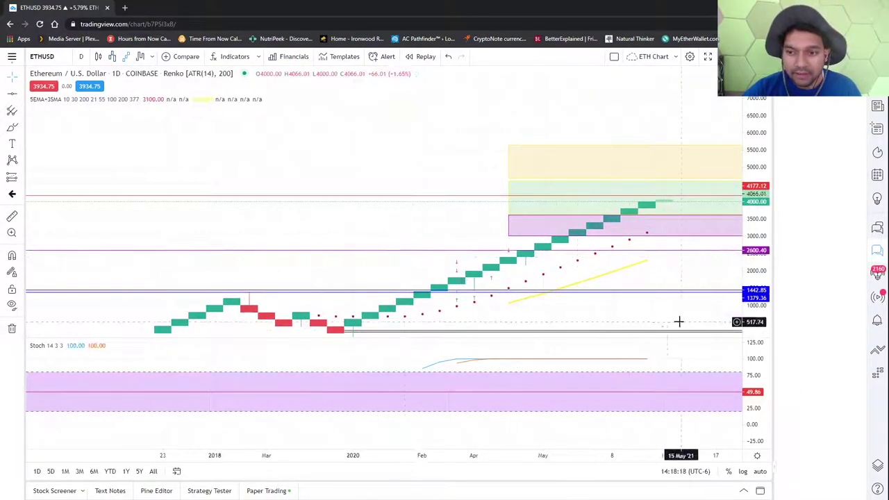
drag(684, 280, 521, 270)
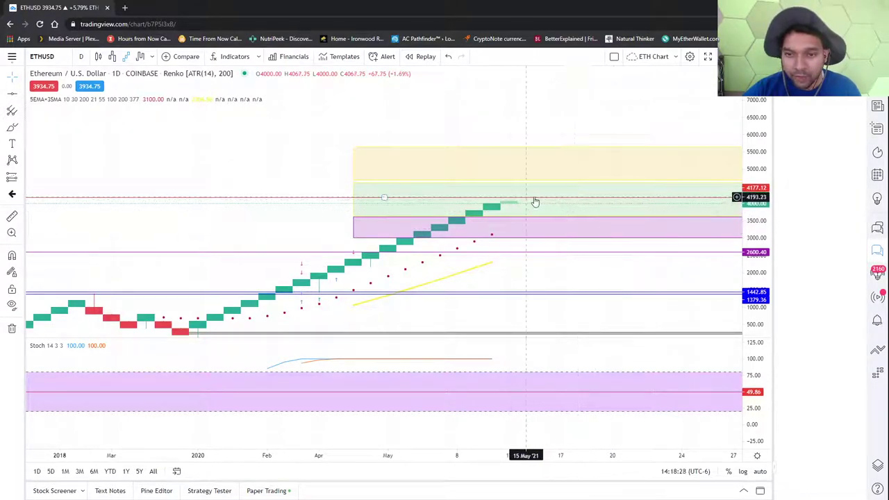
click(534, 201)
click(576, 206)
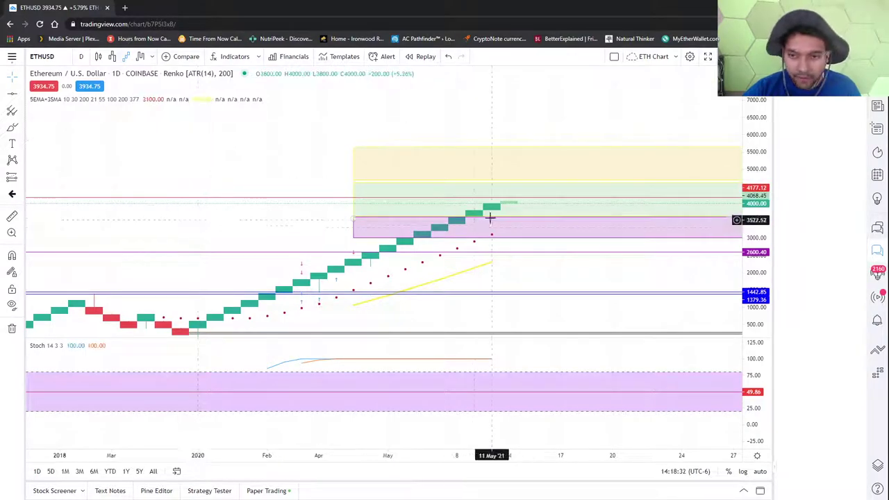
Step: Change the Ethereum chart to Kagi and draw a horizontal line at about 4302.97 along the top of the latest peak
click(139, 56)
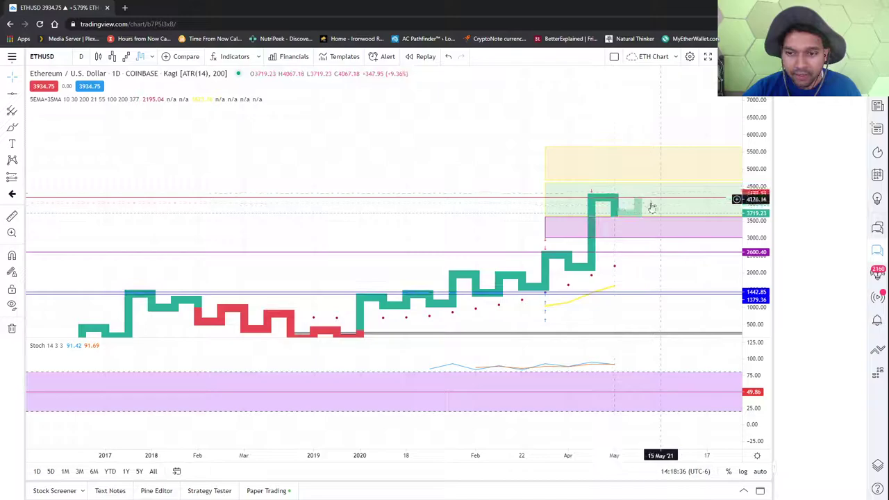
drag(669, 264, 489, 242)
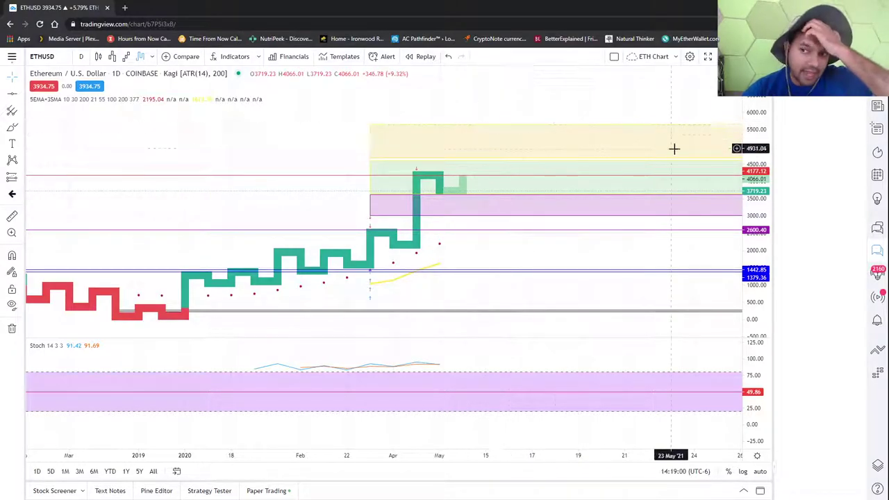
drag(747, 129, 750, 263)
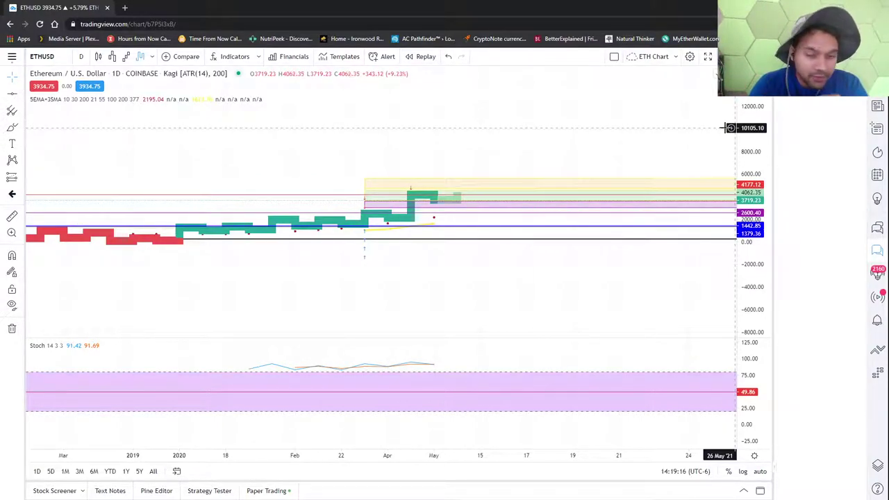
drag(746, 186, 759, 118)
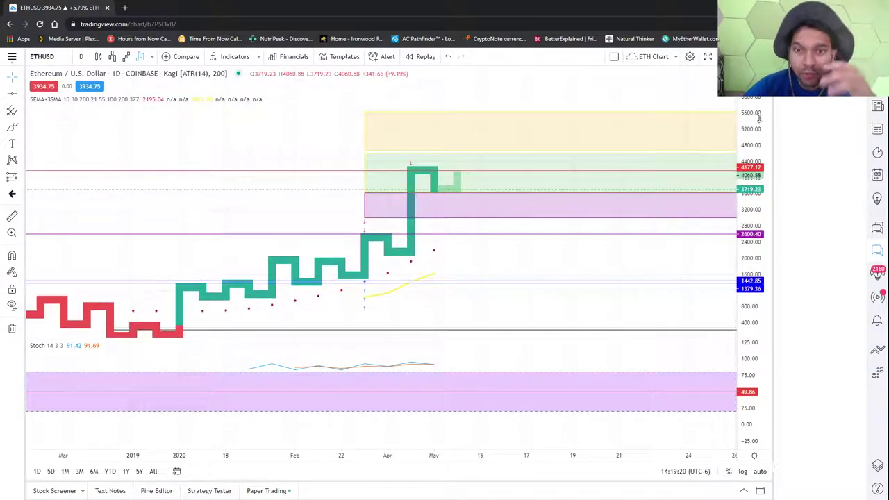
drag(744, 161, 744, 174)
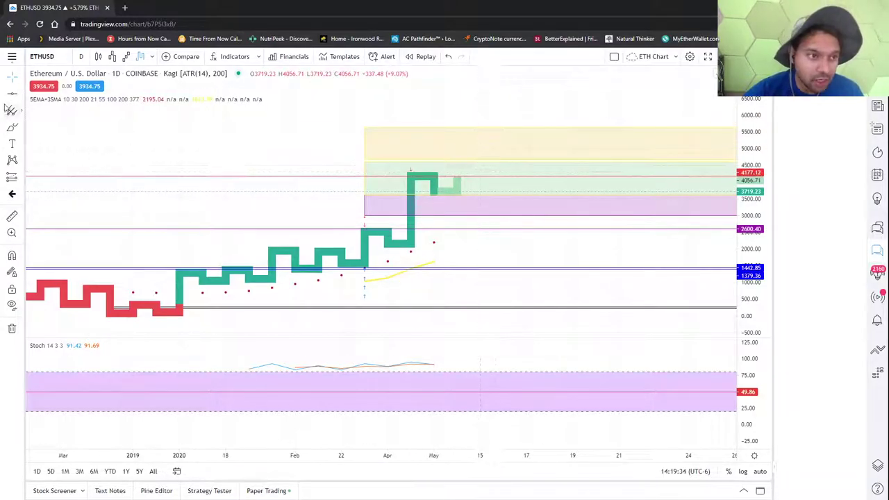
click(362, 171)
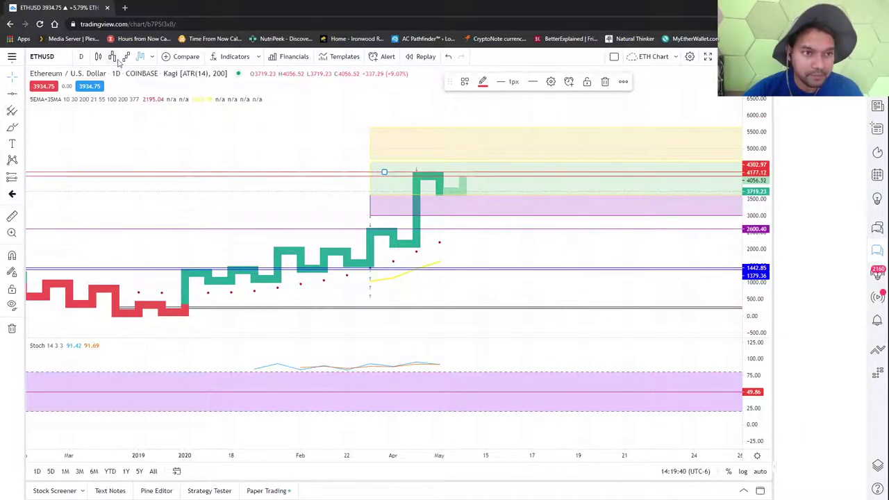
Step: Open the saved LTCUSD chart layout in place of the ETH Chart layout
click(41, 56)
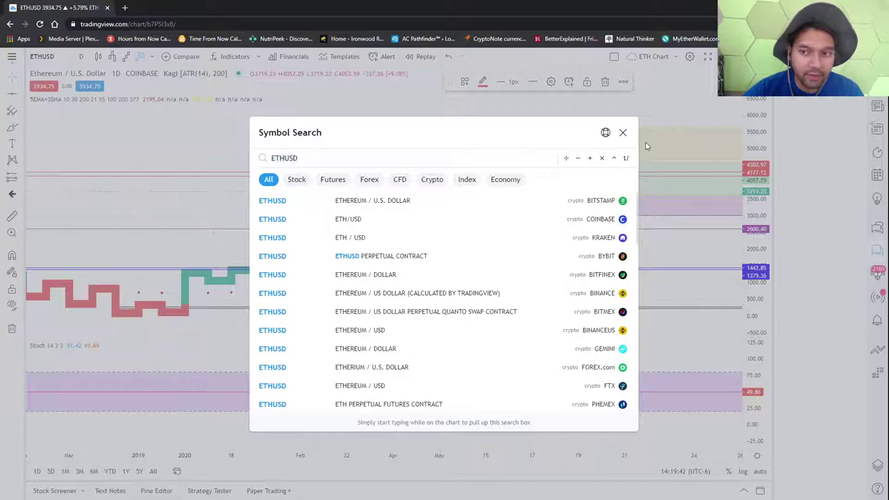
click(622, 132)
click(12, 56)
mouse_move(145, 63)
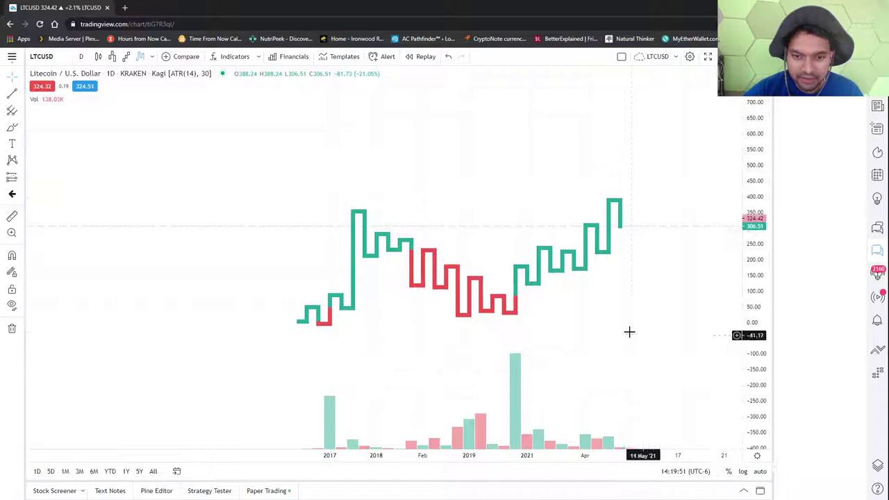
Step: Draw a horizontal line on the Litecoin Kagi chart at about 215.01, just below the most recent swing low
scroll(629, 332, up, 2)
mouse_move(501, 345)
mouse_down()
mouse_move(525, 335)
mouse_move(506, 350)
mouse_up()
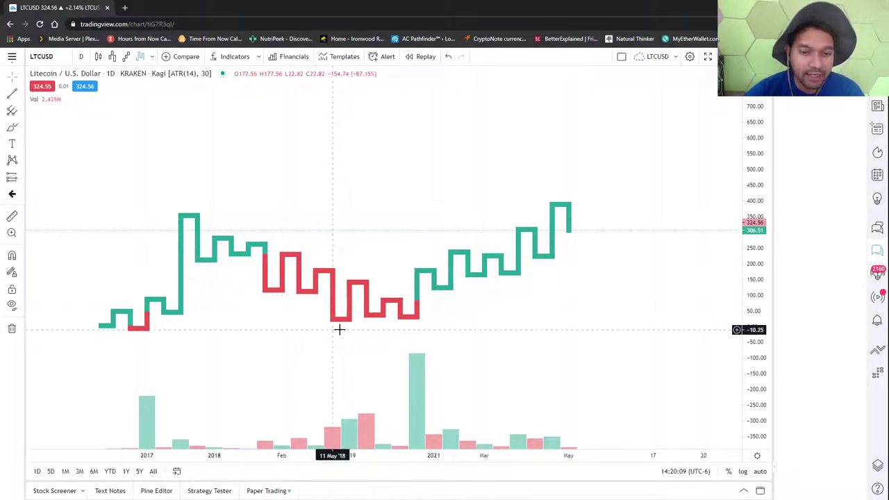
scroll(486, 329, right, 3)
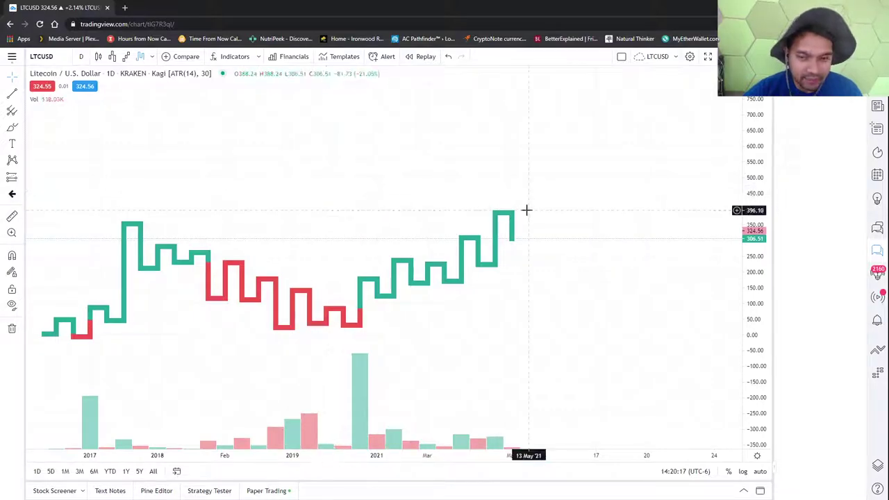
drag(294, 230, 333, 224)
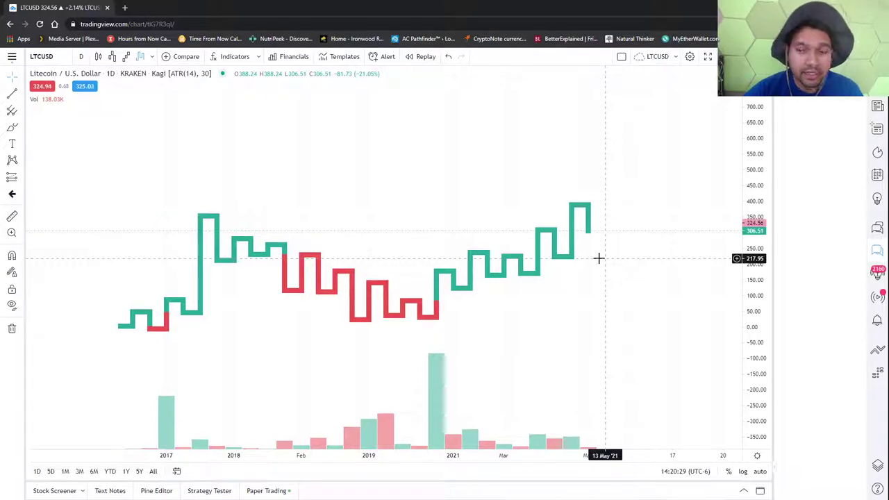
click(21, 94)
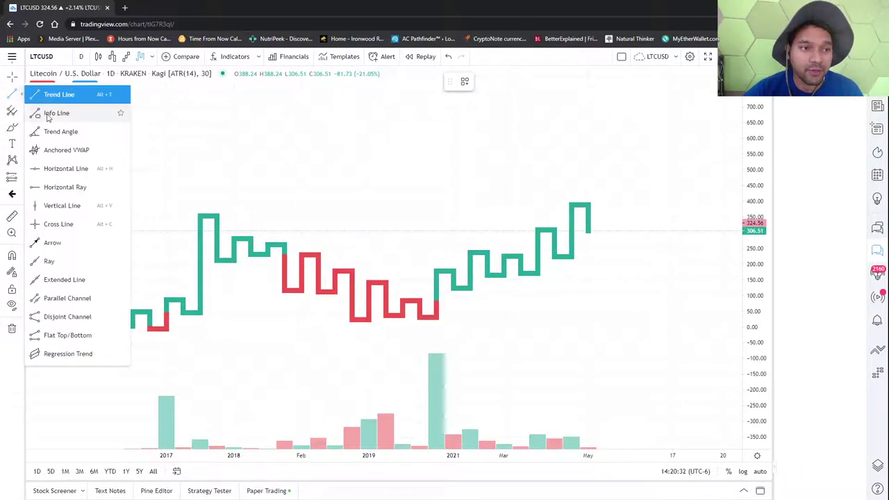
click(97, 172)
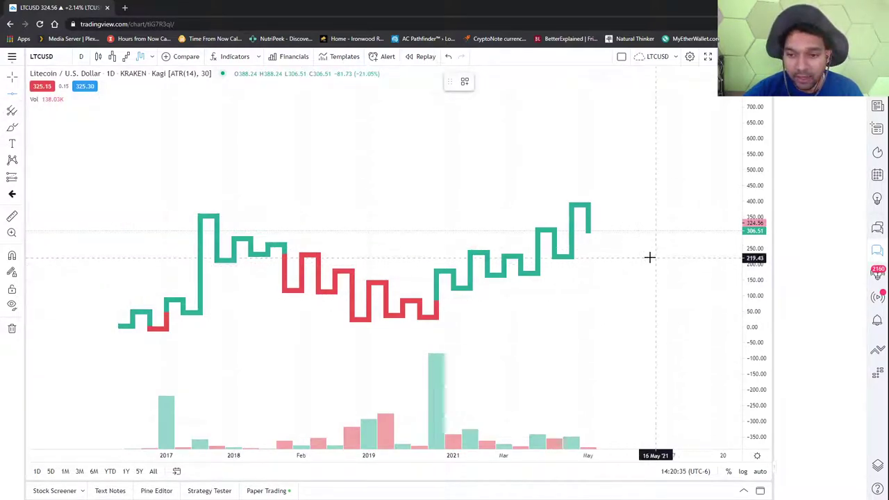
click(649, 258)
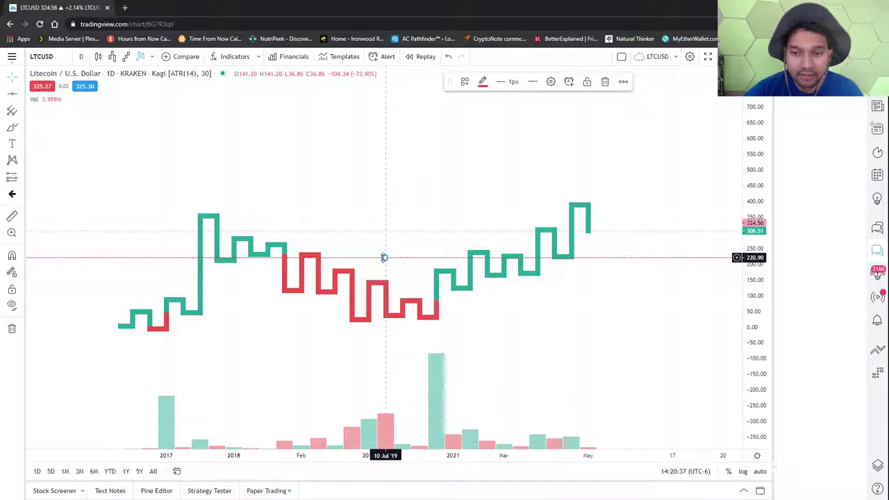
drag(384, 257, 384, 259)
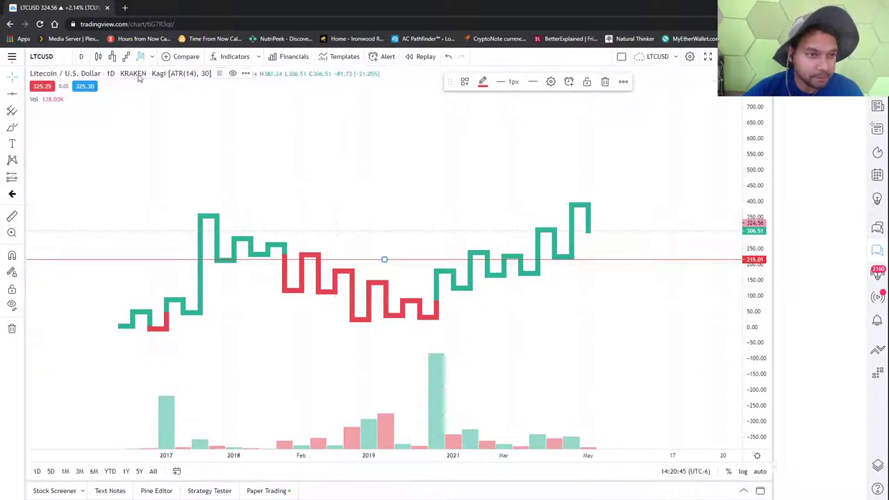
Step: Change the Litecoin chart to Line Break and draw a horizontal line at about 306.29 along the April peak
click(112, 57)
scroll(571, 307, down, 8)
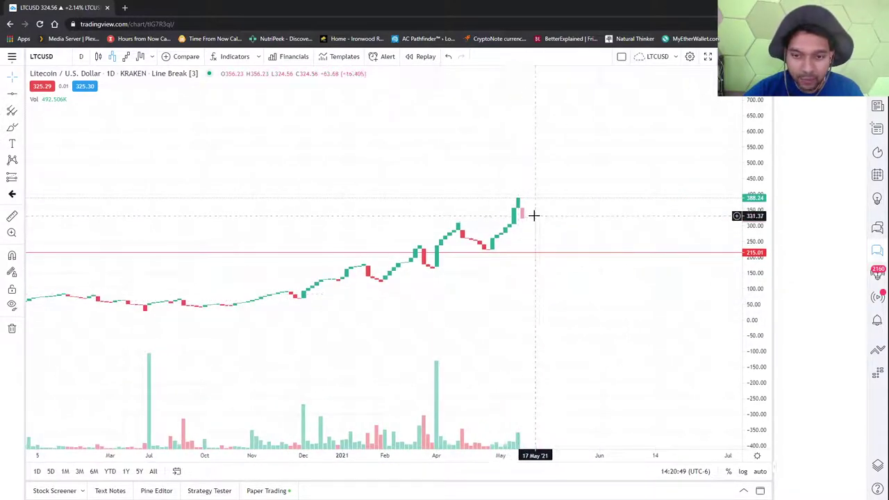
click(10, 96)
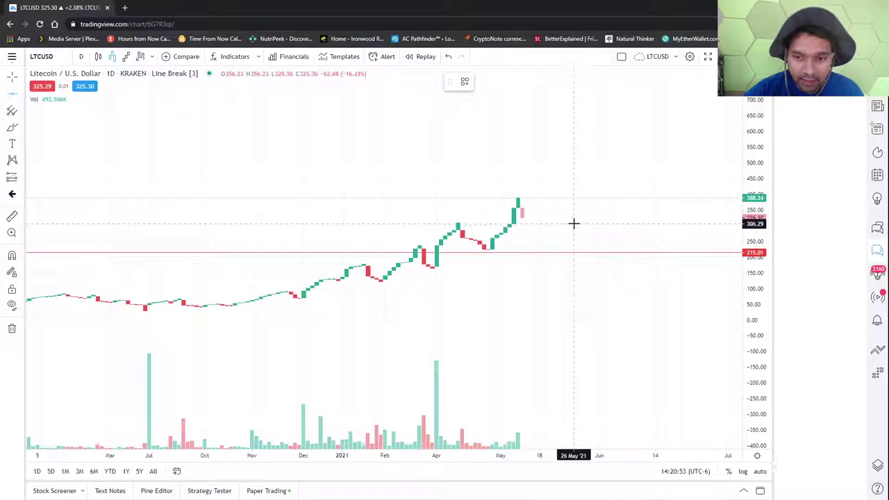
click(573, 223)
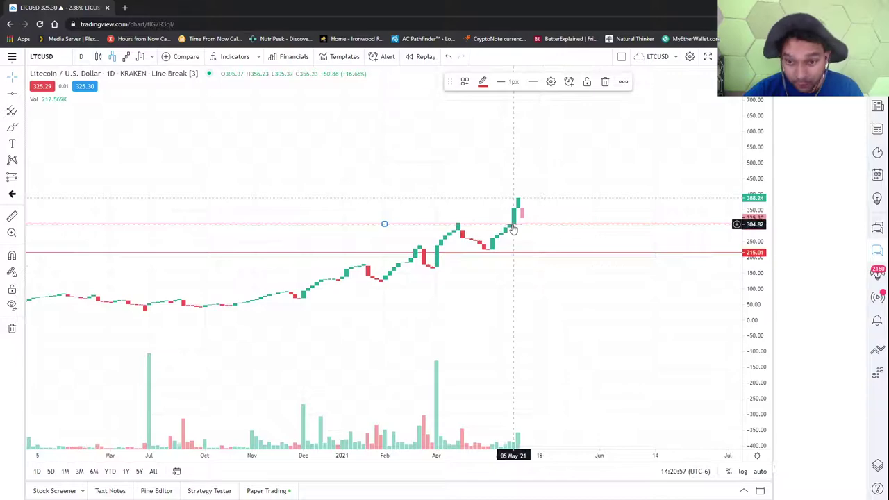
Step: Change the Litecoin chart to candlesticks and focus on the price action from February to May
click(98, 56)
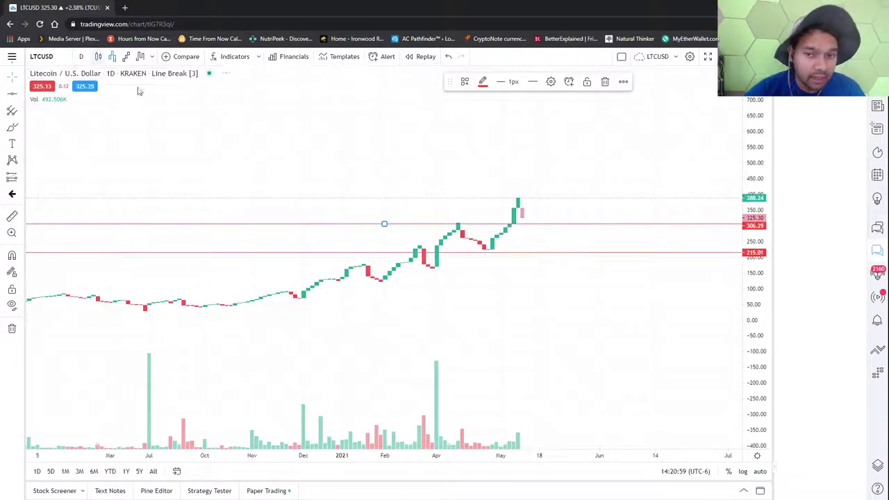
scroll(520, 301, up, 3)
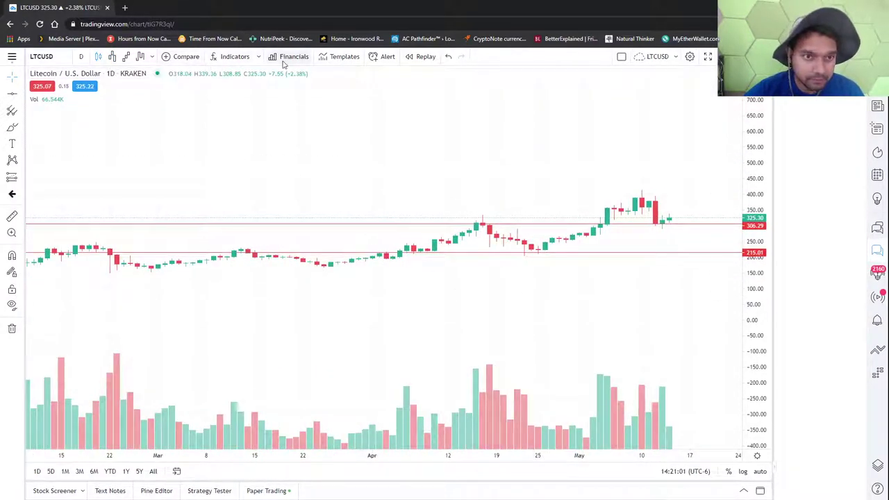
click(257, 57)
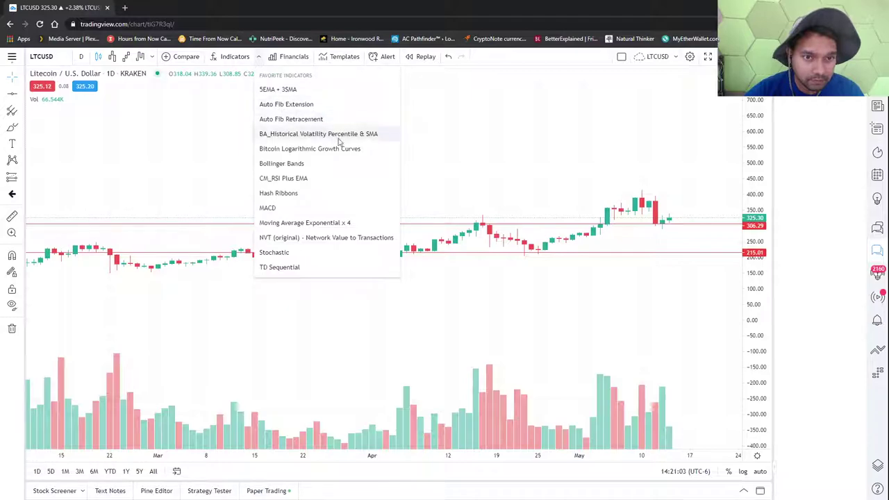
click(352, 165)
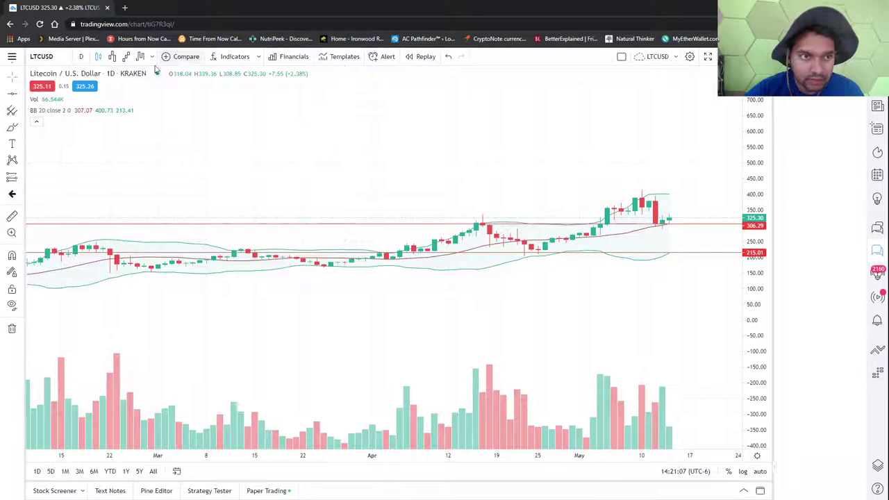
click(118, 111)
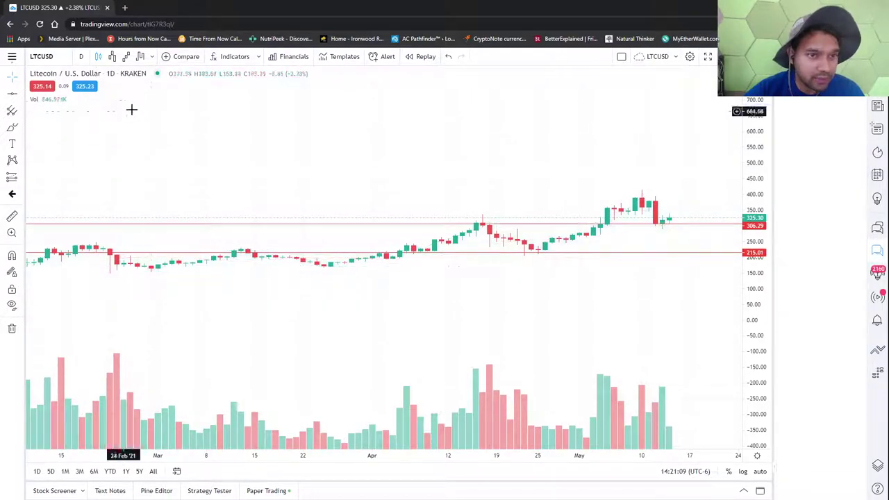
Step: Add the 5EMA + 3SMA indicator to the Litecoin candlestick chart, keeping its default inputs
click(258, 57)
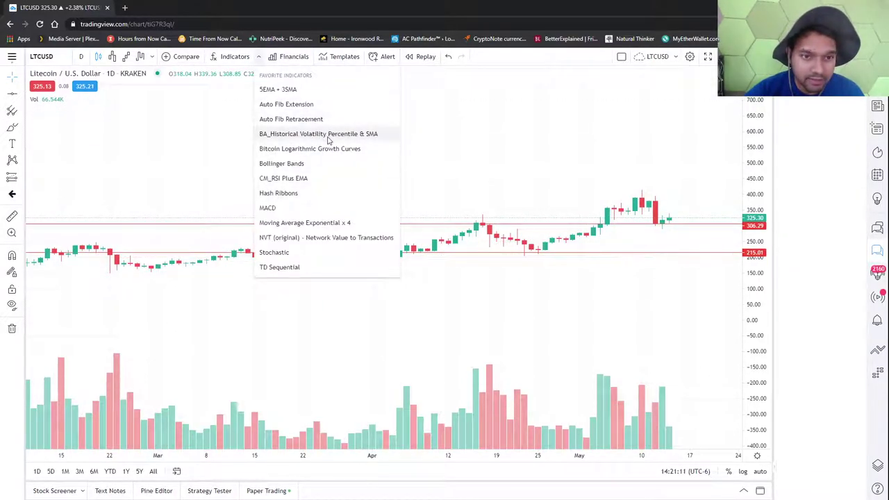
click(335, 90)
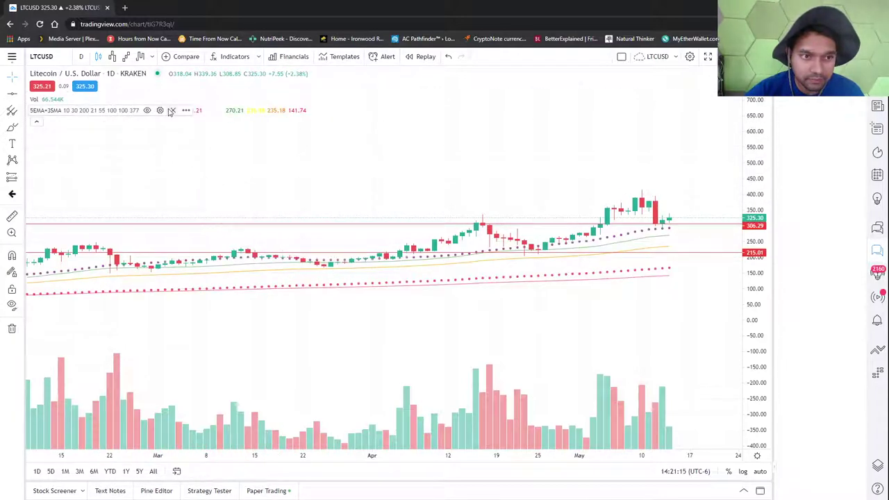
click(161, 110)
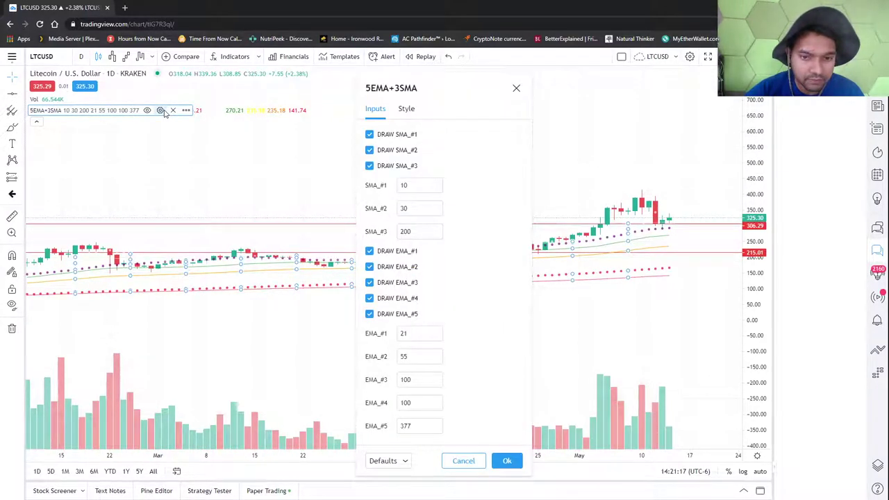
key(Escape)
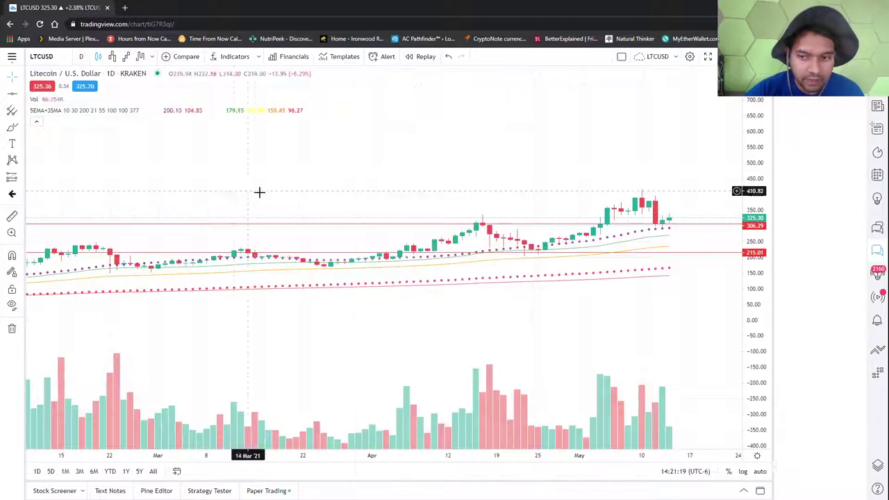
scroll(595, 327, down, 5)
scroll(608, 339, right, 5)
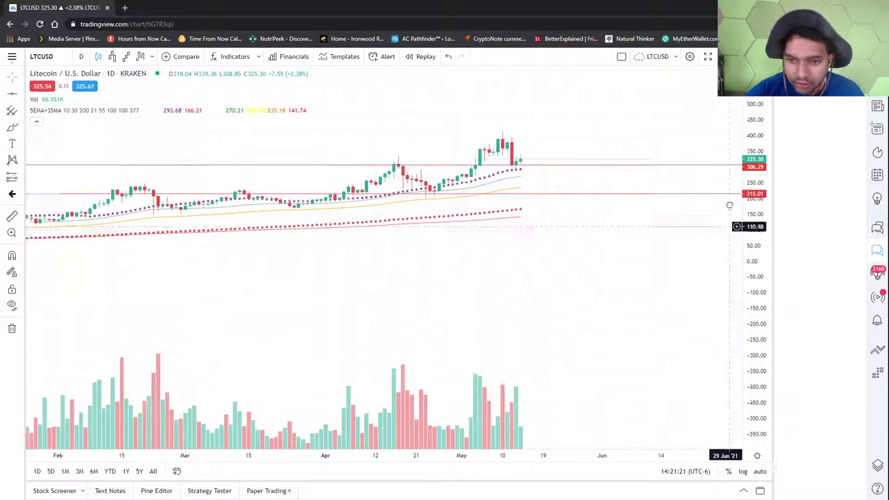
Step: Remove the 5EMA+3SMA indicator from the Litecoin candlestick chart and add it again from the favourite indicators
scroll(603, 292, up, 3)
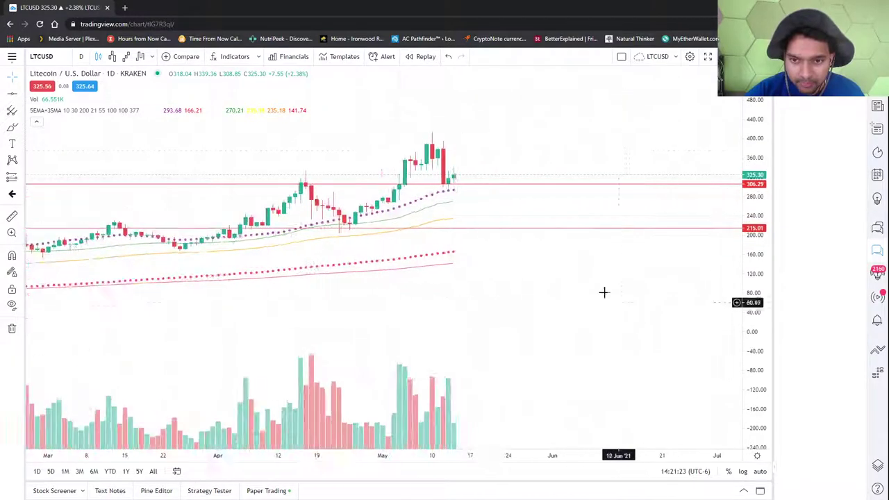
mouse_move(79, 111)
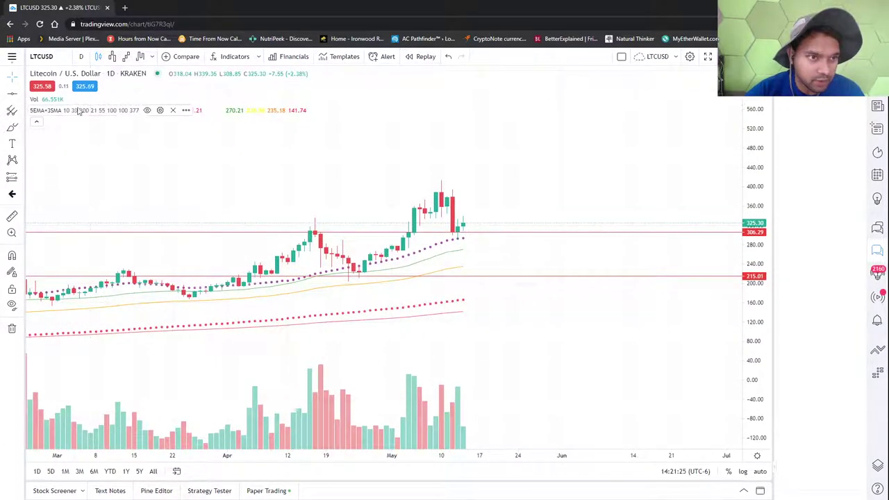
click(172, 111)
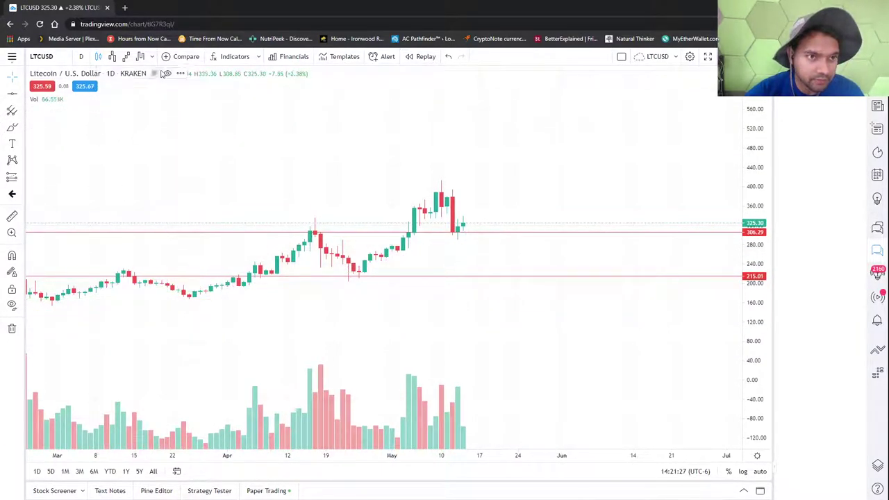
click(258, 56)
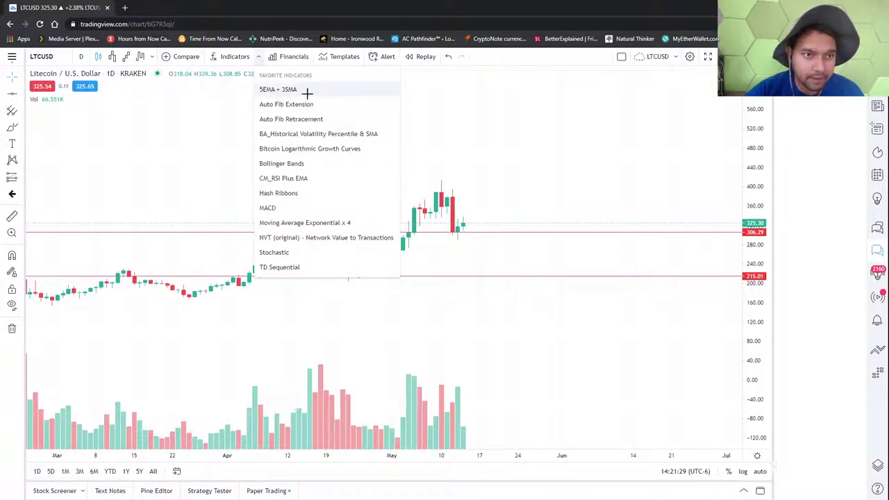
click(307, 91)
Step: In the 5EMA+3SMA indicator's style settings, change the colour of the first plot to red
mouse_move(154, 113)
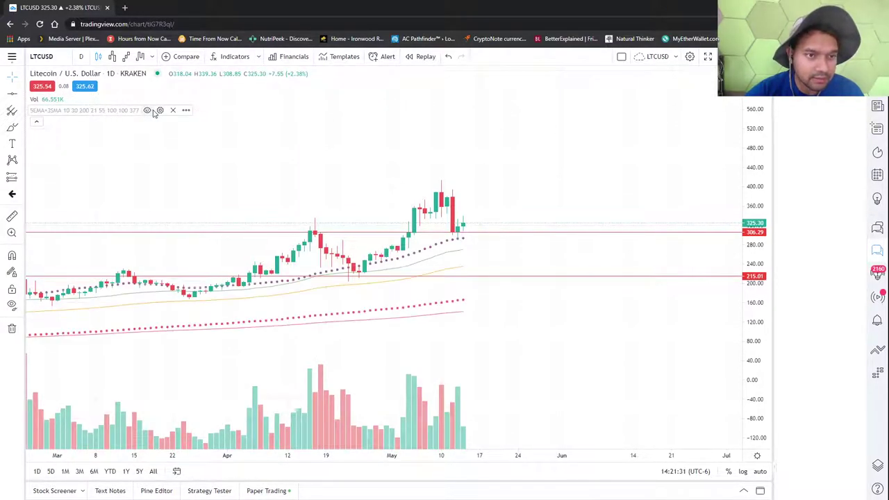
click(160, 110)
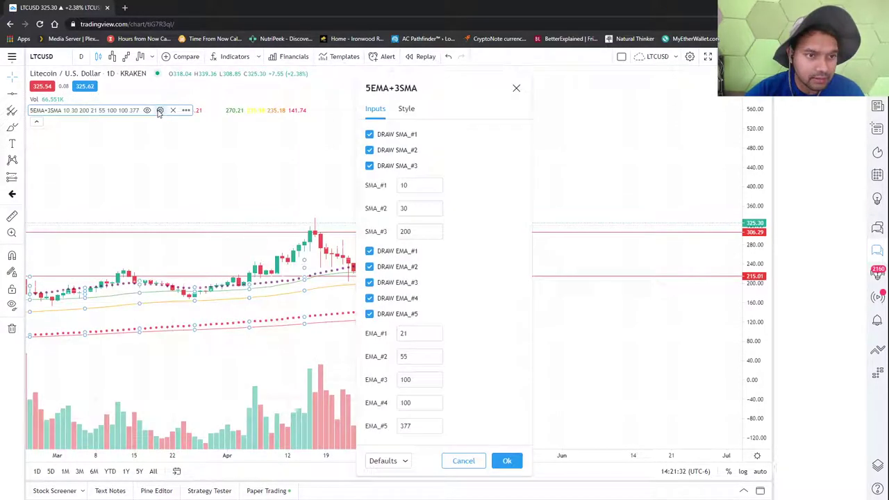
click(437, 229)
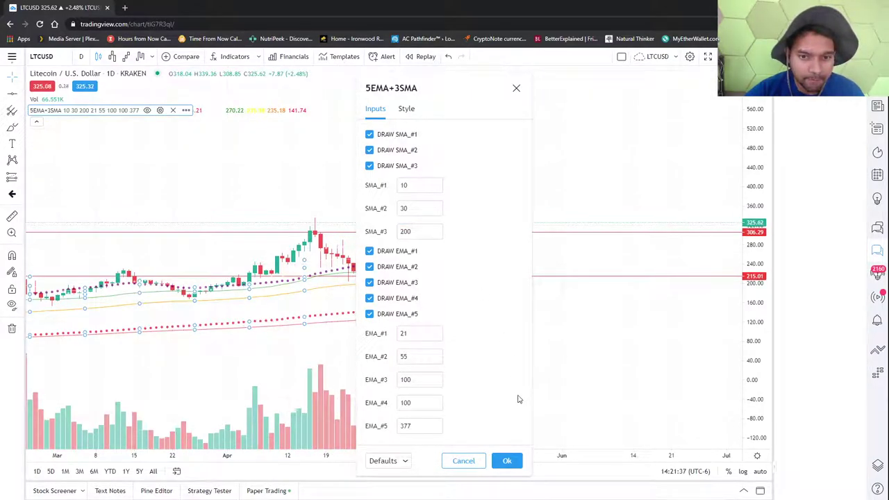
click(407, 109)
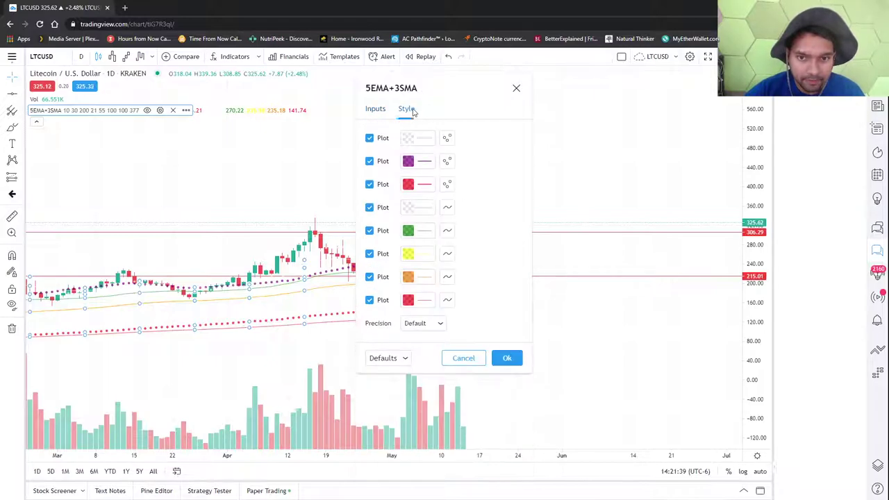
click(411, 143)
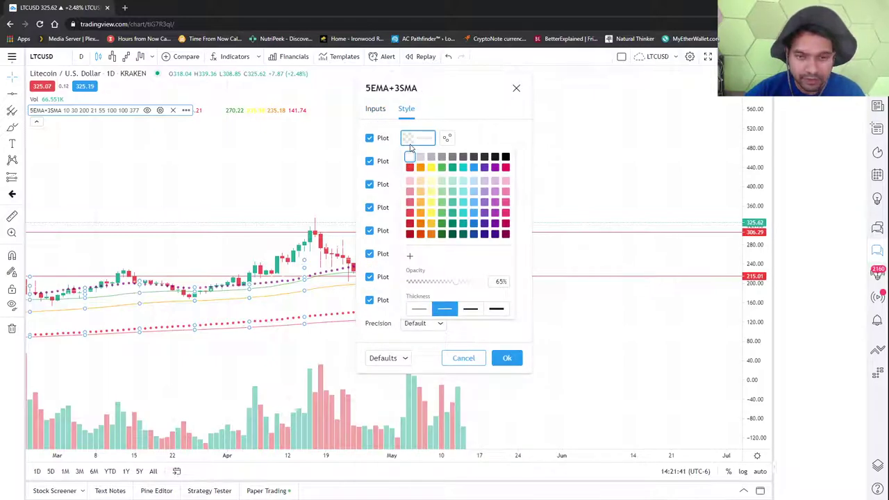
click(410, 171)
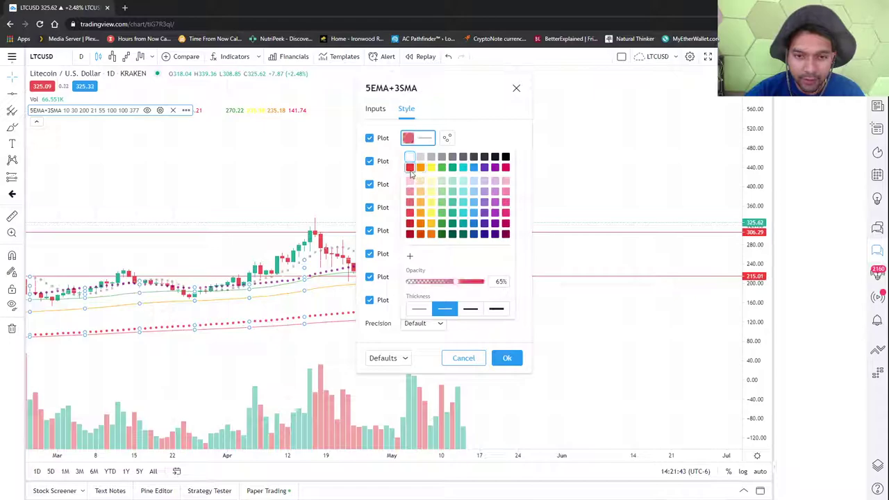
click(478, 139)
Step: Change the second plot of the 5EMA+3SMA indicator to green and the third plot to purple
click(424, 165)
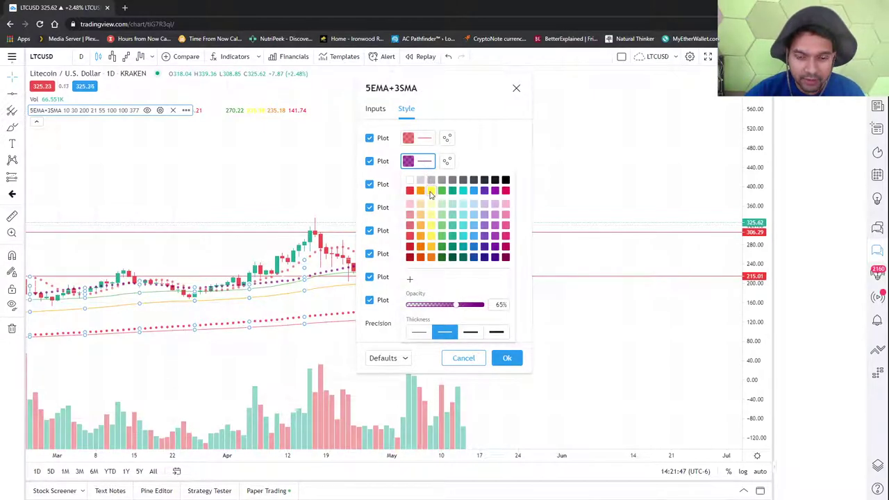
click(441, 190)
click(478, 162)
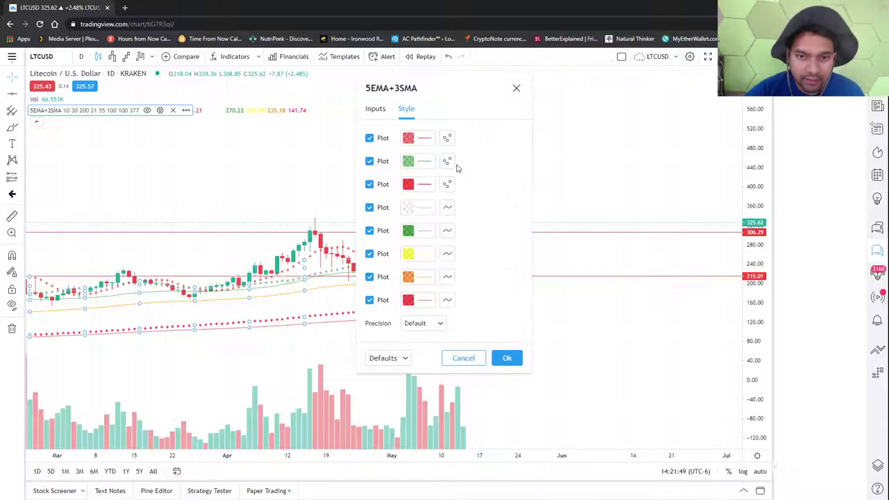
click(417, 185)
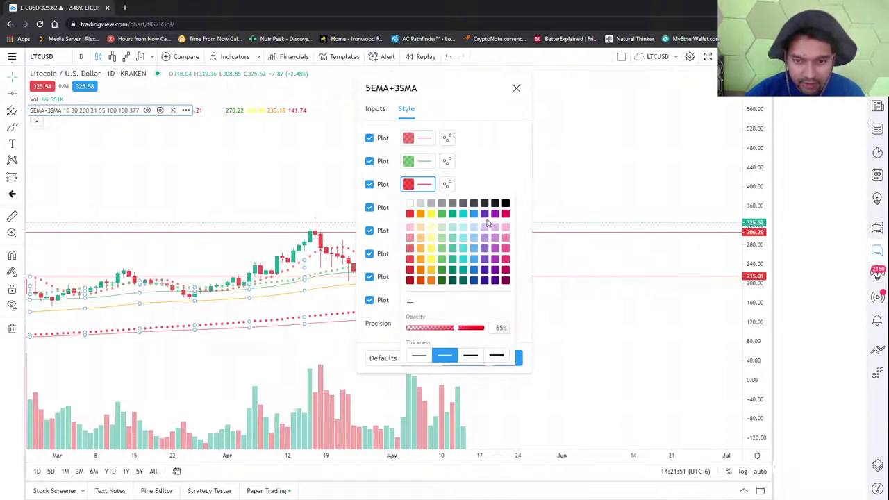
click(495, 214)
click(498, 184)
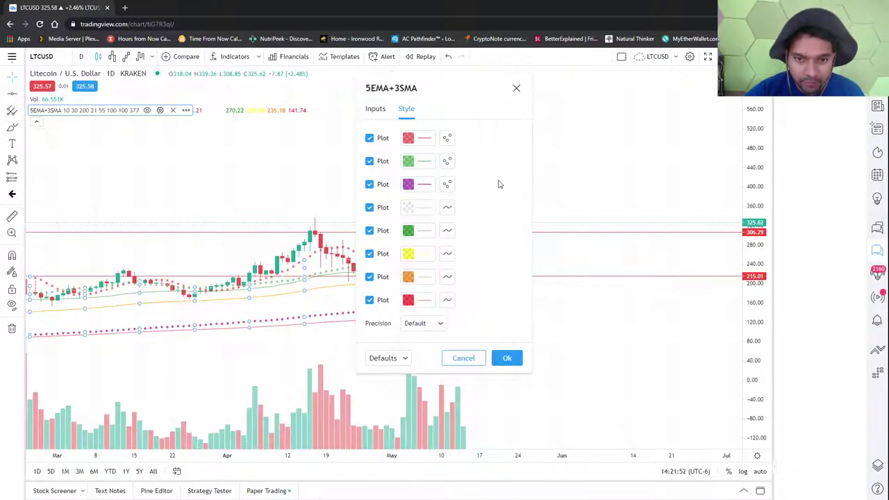
Step: Change the fourth plot of the 5EMA+3SMA indicator to yellow, leaving the fifth plot green
click(425, 211)
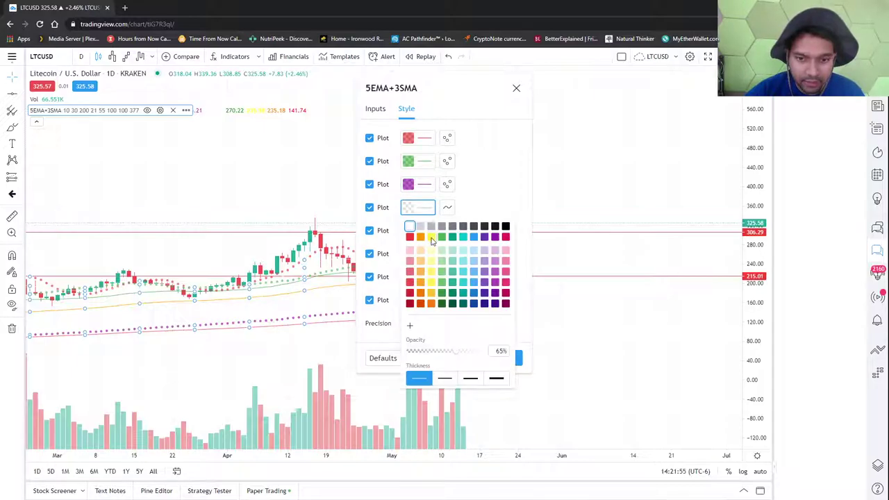
click(431, 238)
click(434, 221)
click(420, 231)
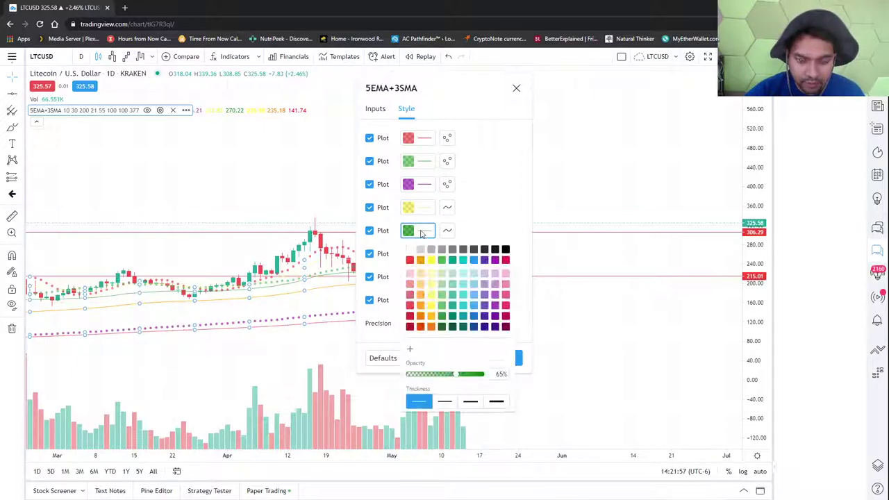
click(501, 221)
Step: Change the sixth plot of the 5EMA+3SMA indicator to violet and the seventh plot to pink
click(408, 254)
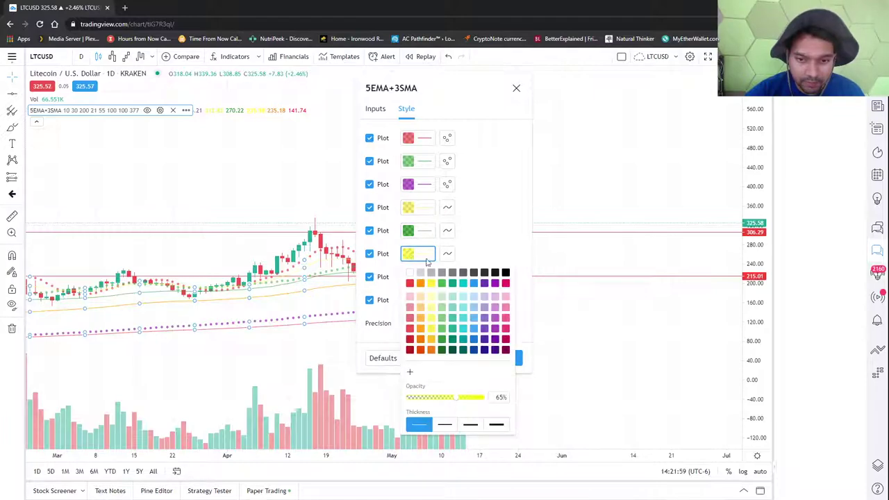
click(484, 282)
click(472, 246)
click(425, 278)
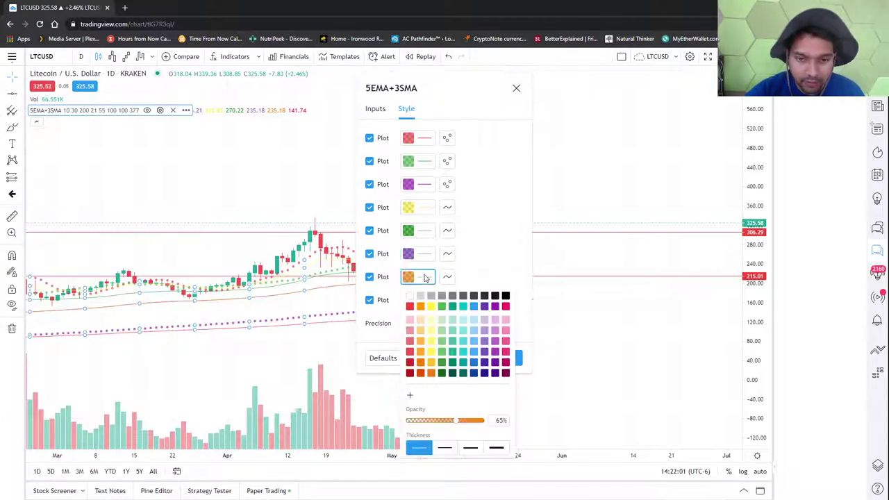
click(504, 306)
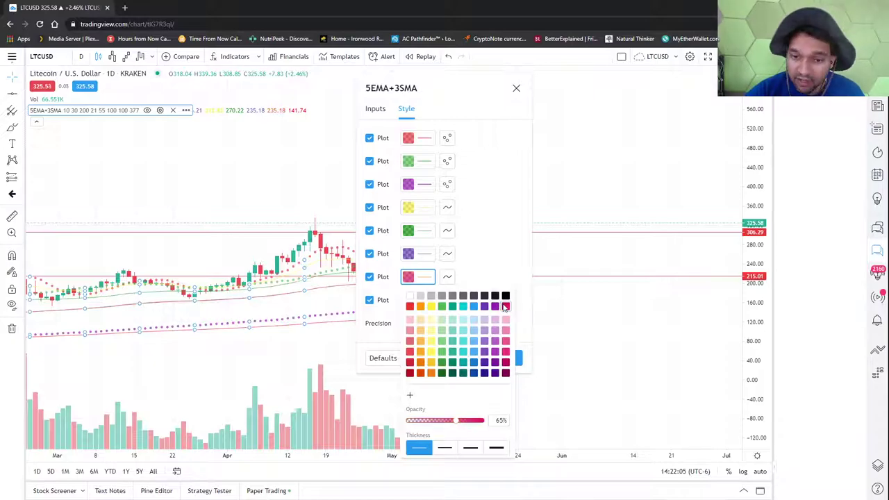
click(374, 299)
click(369, 300)
Step: Change the eighth plot of the 5EMA+3SMA indicator to dark orange and apply the style settings
click(421, 302)
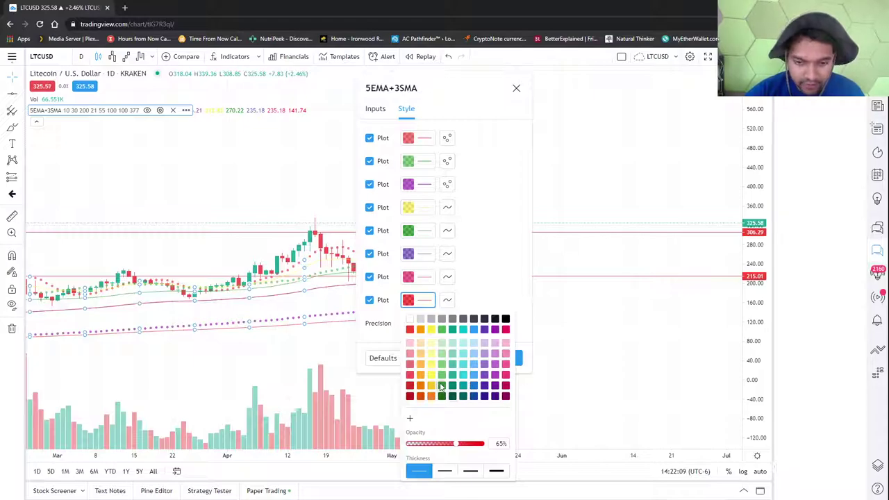
click(422, 396)
click(506, 298)
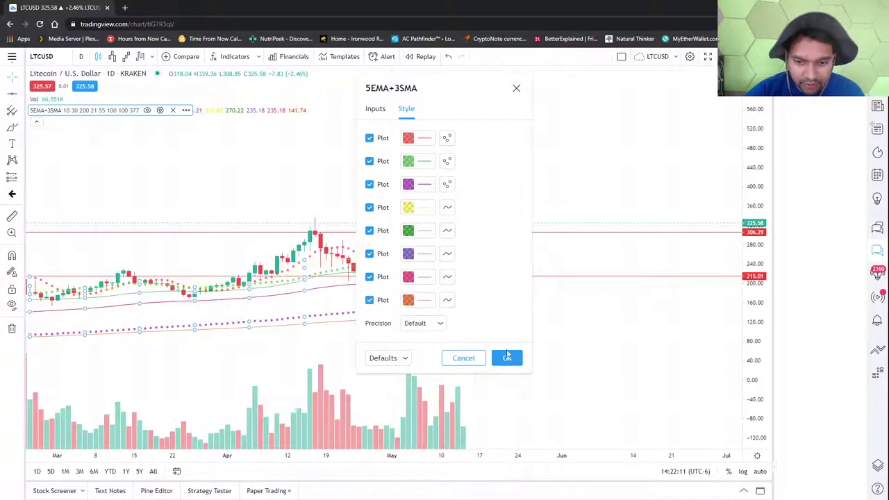
click(507, 357)
Step: Draw a horizontal line on the Litecoin candlestick chart at about 377.30, across the candle bodies of the May peak
scroll(576, 327, up, 3)
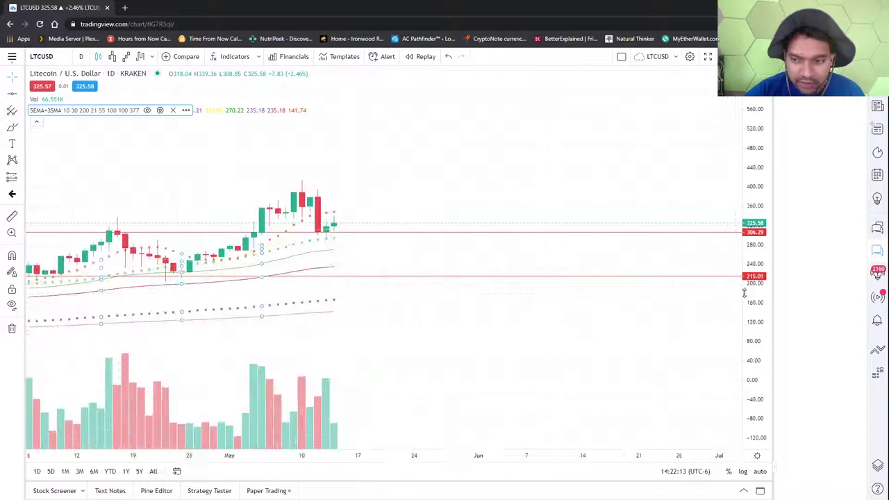
drag(756, 180, 761, 119)
scroll(309, 245, up, 2)
drag(309, 246, 541, 291)
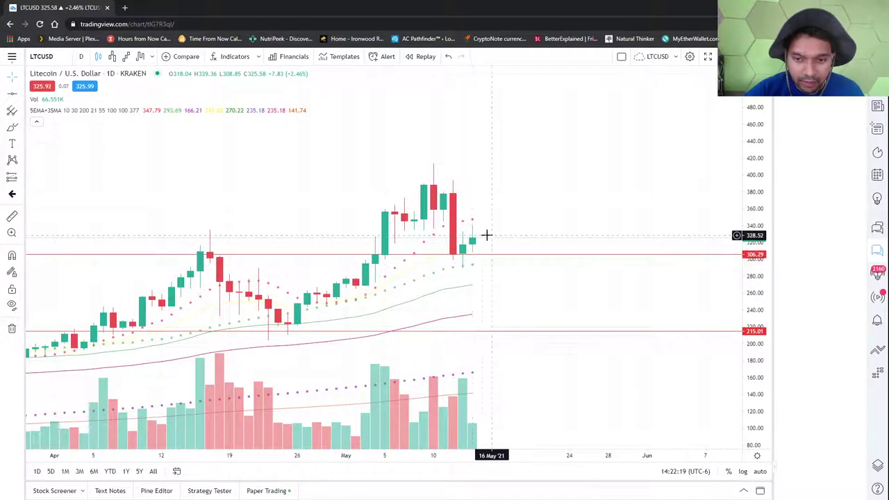
drag(754, 170, 736, 250)
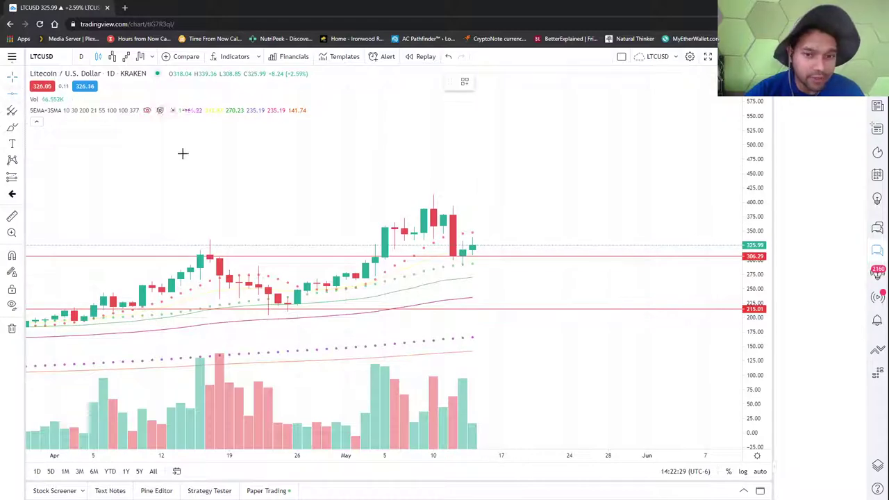
click(515, 216)
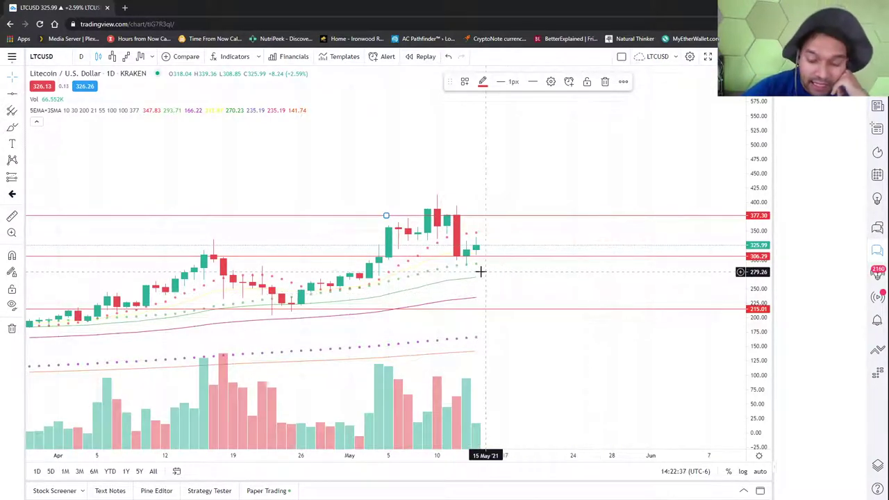
Step: Compare Litecoin's marked levels and moving averages in Line Break and Kagi views, returning to the candlestick chart for February to May
click(112, 57)
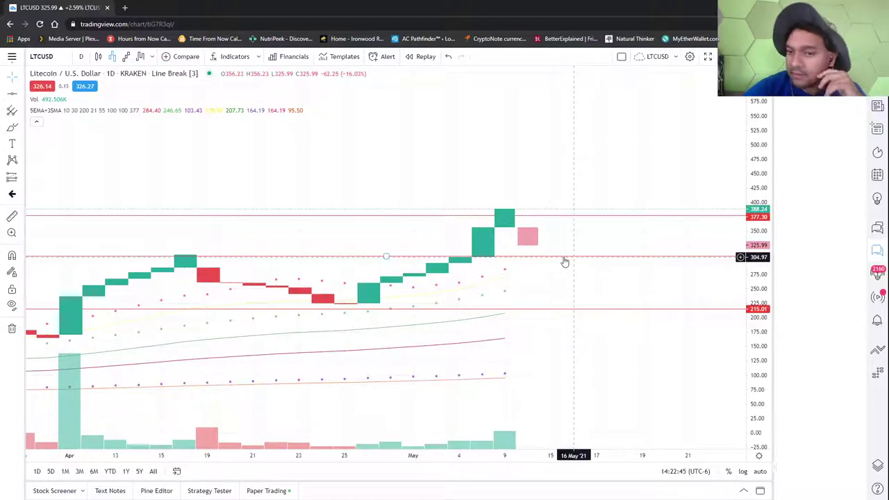
click(139, 57)
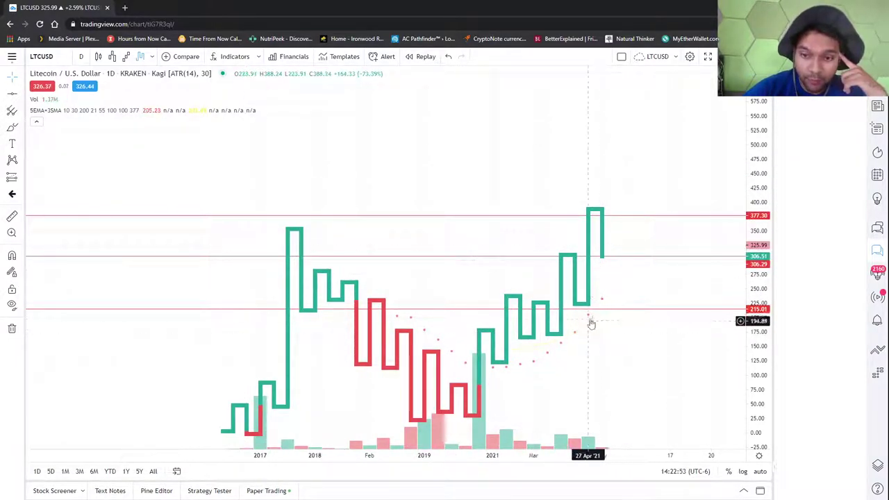
click(112, 56)
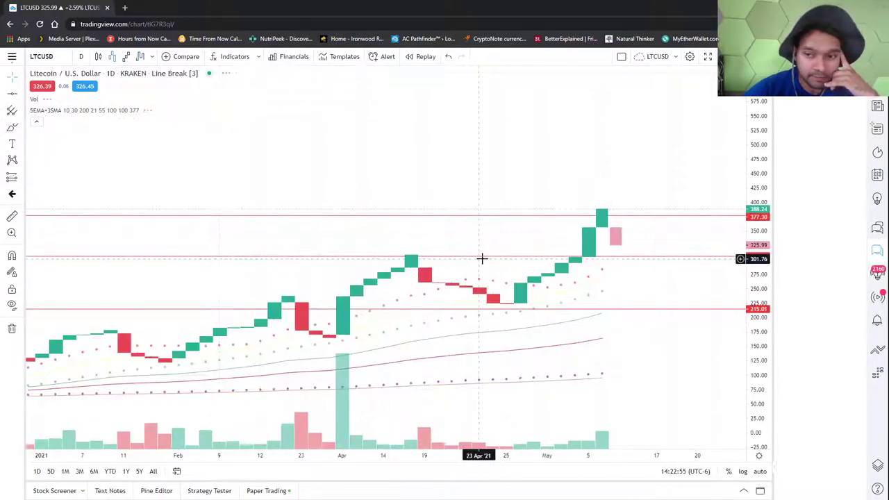
click(98, 56)
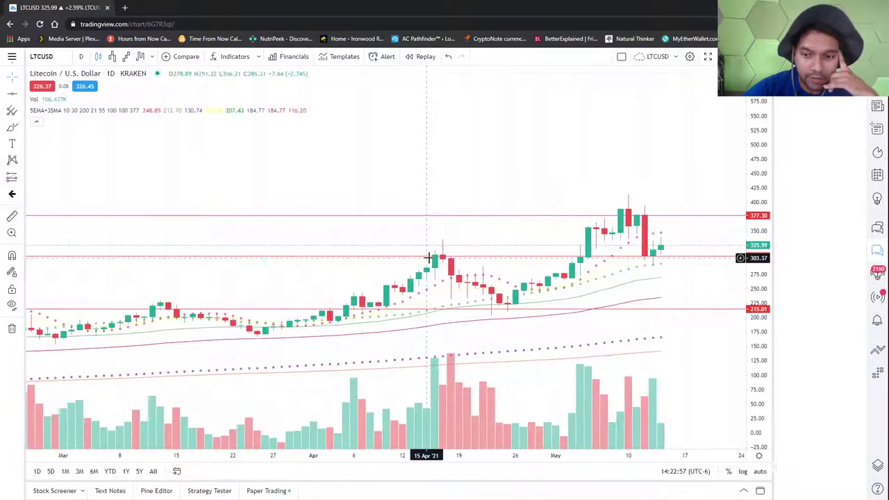
scroll(470, 249, up, 3)
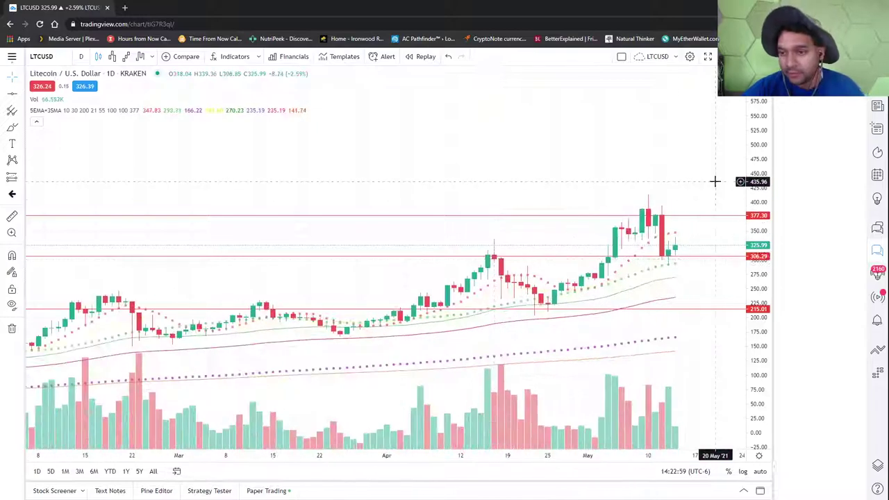
drag(756, 139, 756, 166)
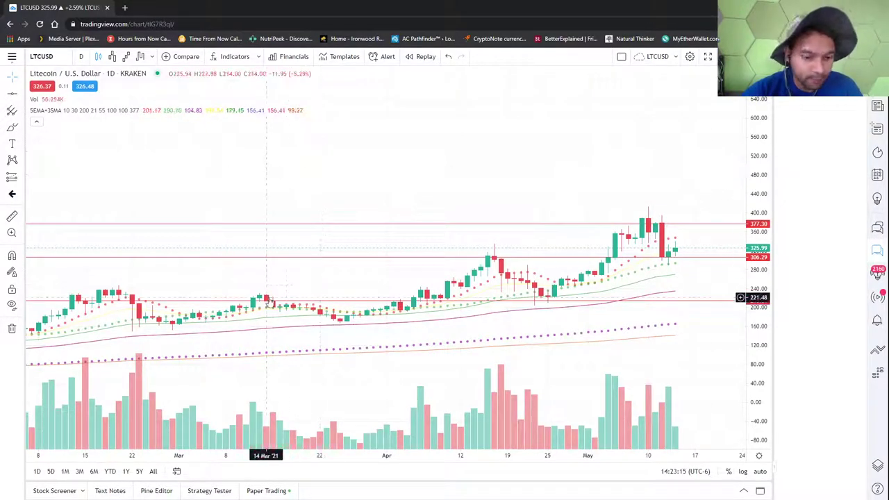
Step: Add the Stochastic indicator to the Litecoin chart and examine its movement from March to May
click(258, 57)
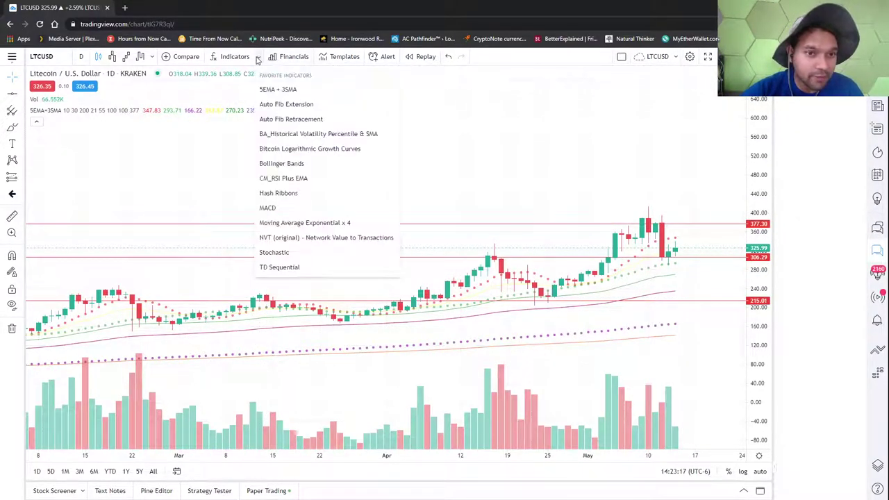
click(325, 252)
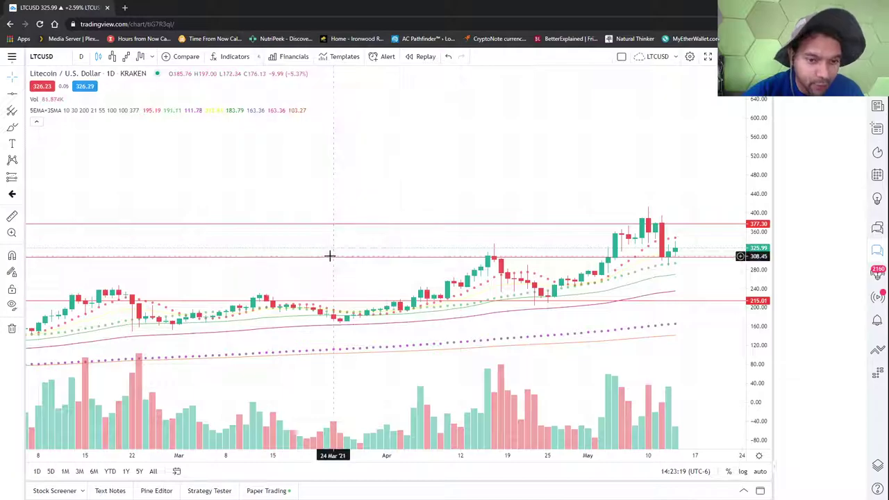
scroll(433, 312, up, 5)
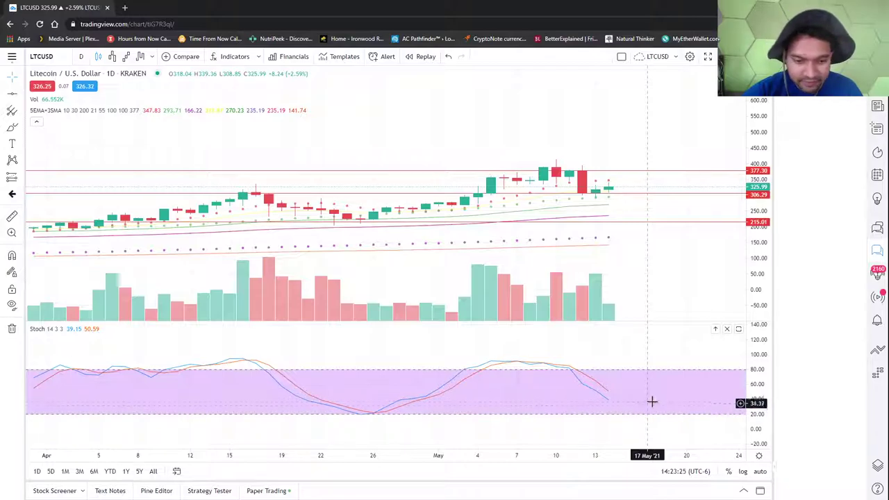
scroll(609, 382, down, 2)
scroll(609, 382, down, 1)
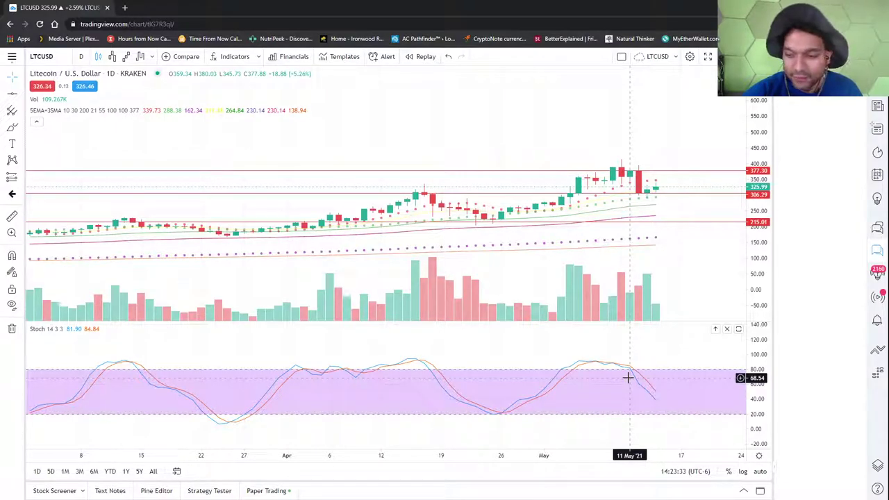
Step: Review Litecoin's Stochastic swings from January to May and open the DogeCharts layout
scroll(627, 377, down, 2)
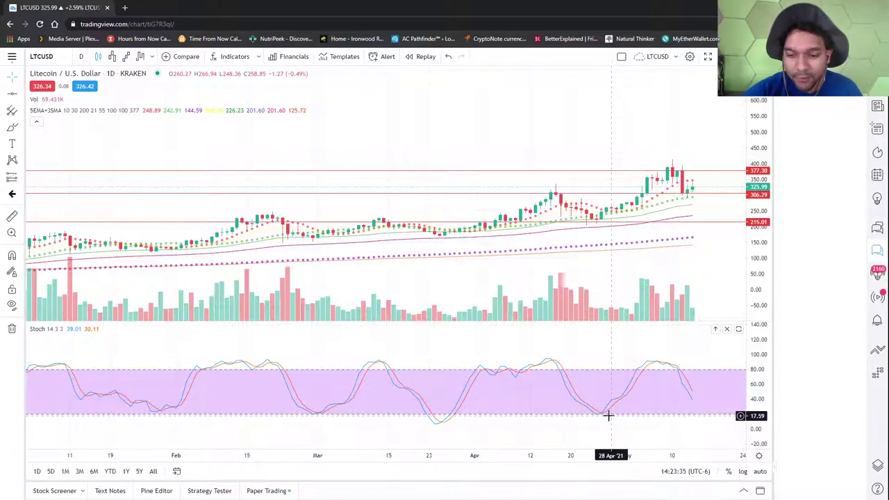
scroll(612, 389, up, 3)
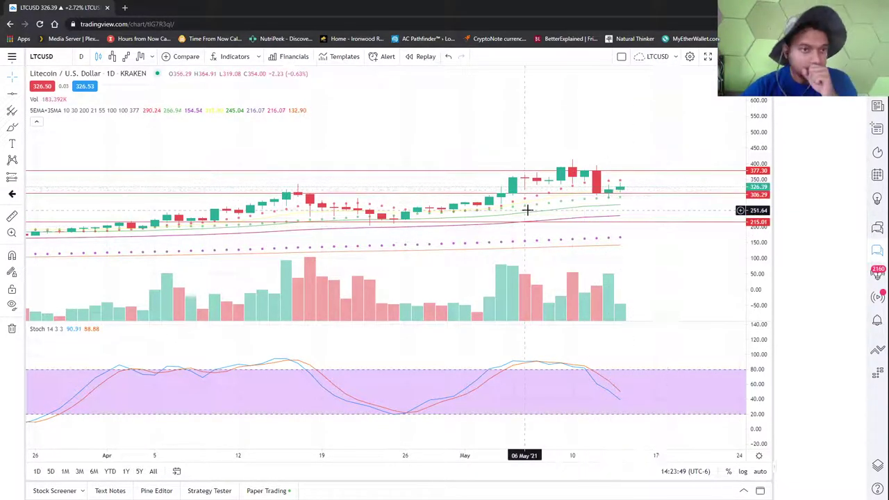
click(12, 56)
mouse_move(122, 62)
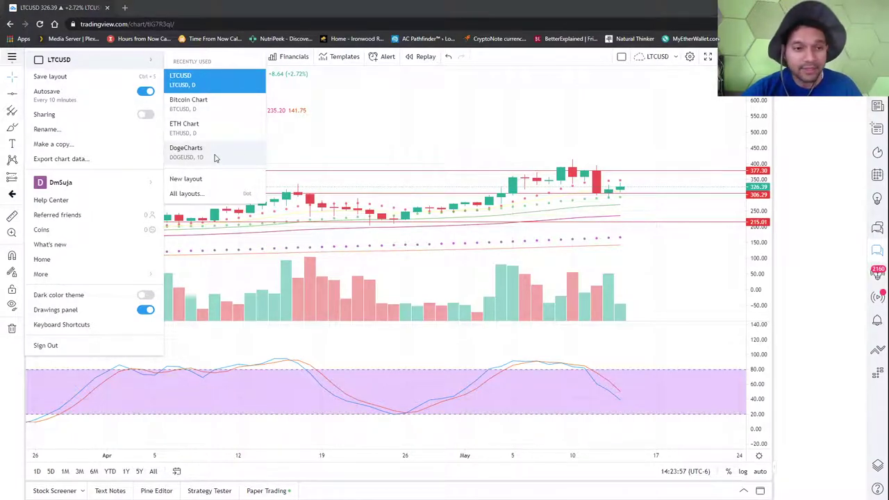
click(490, 81)
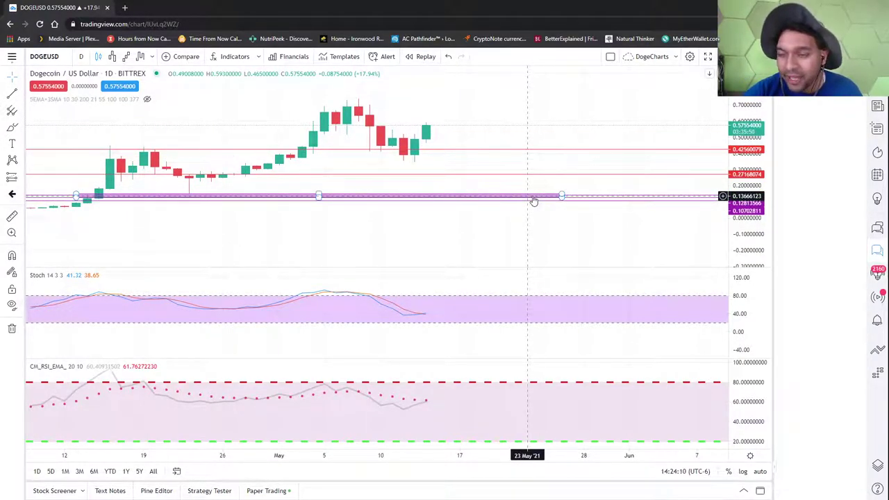
Step: Examine Dogecoin's daily price action against its marked levels in the Line Break and Renko views
scroll(530, 201, down, 1)
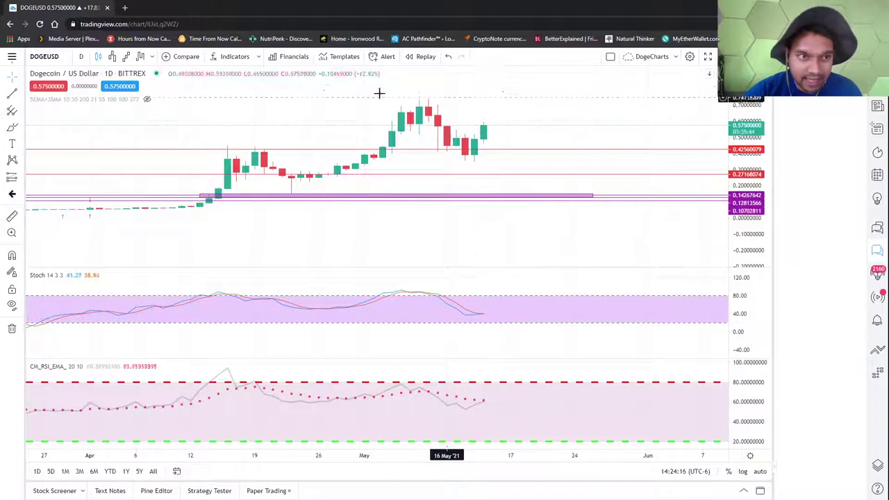
click(109, 58)
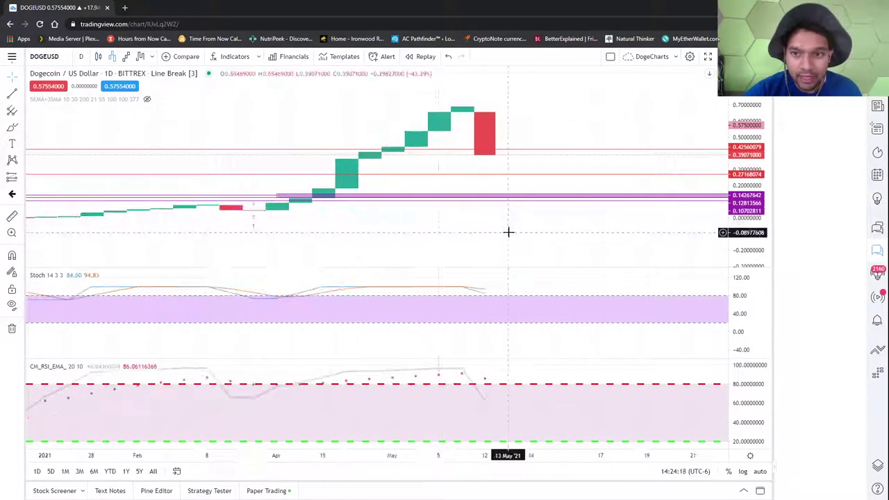
scroll(655, 221, down, 5)
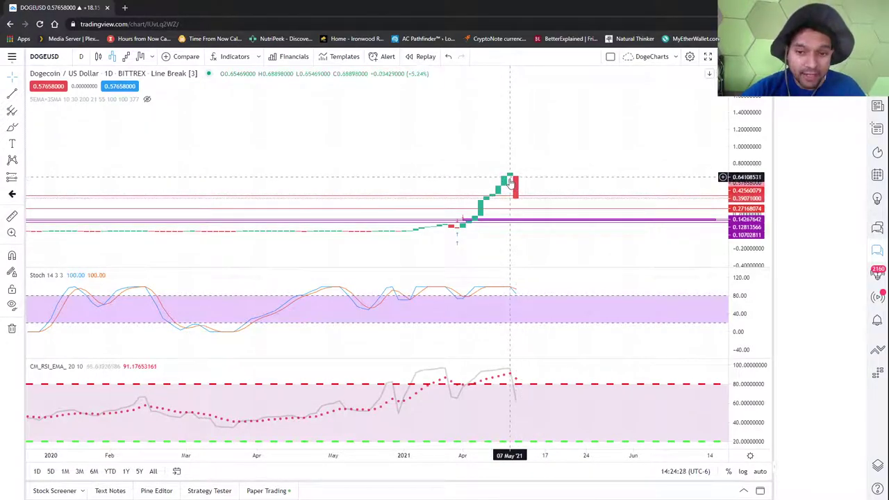
click(129, 57)
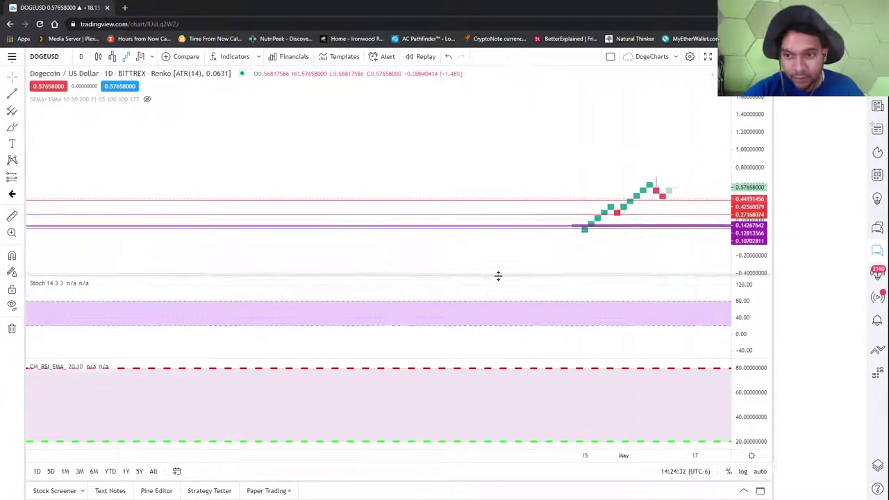
drag(698, 166, 373, 182)
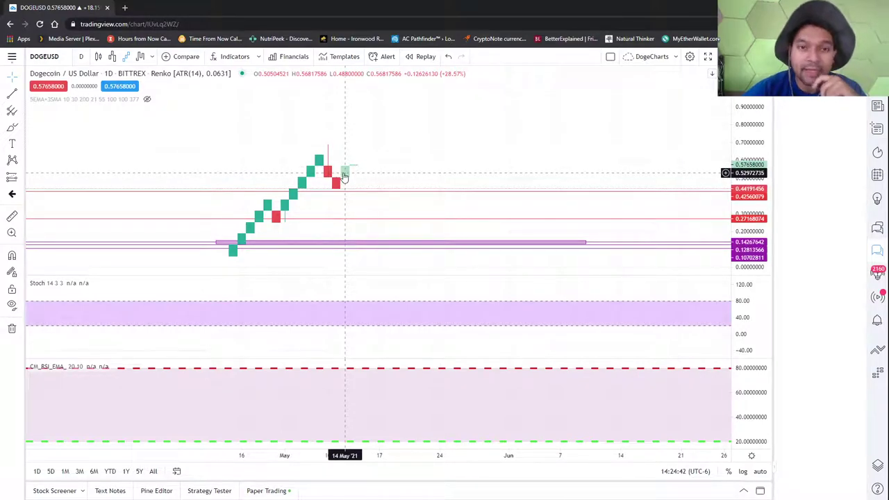
Step: Compare the Dogecoin chart in Kagi, Renko and Line Break views, returning to candlesticks
click(140, 57)
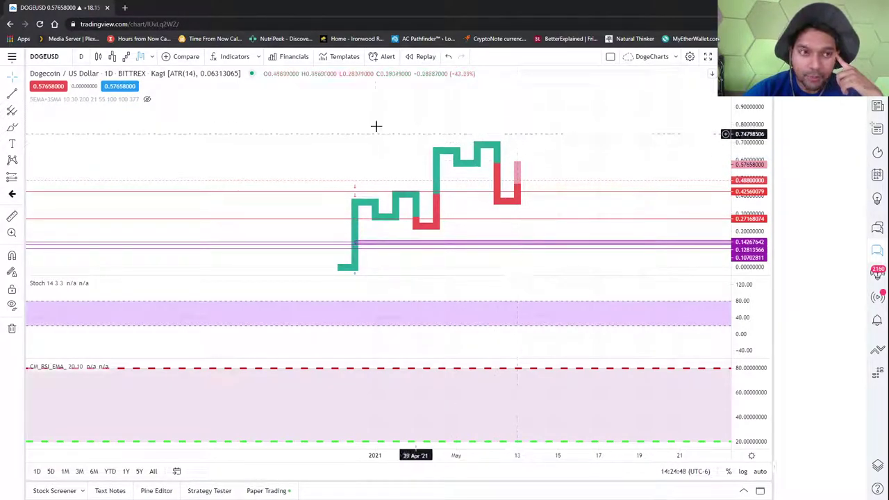
click(128, 57)
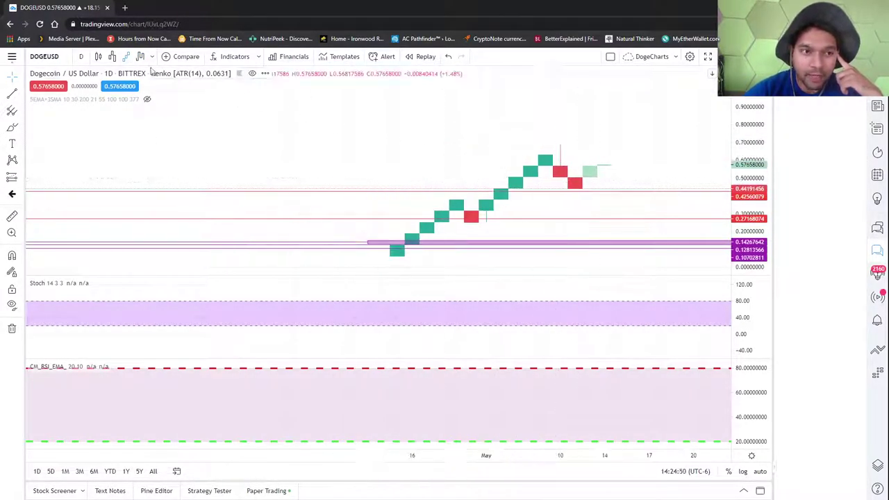
click(113, 57)
click(98, 56)
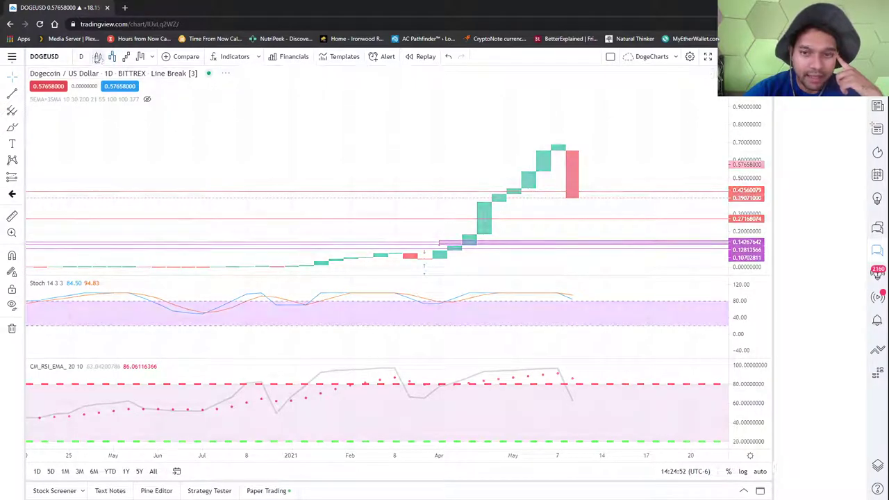
click(112, 56)
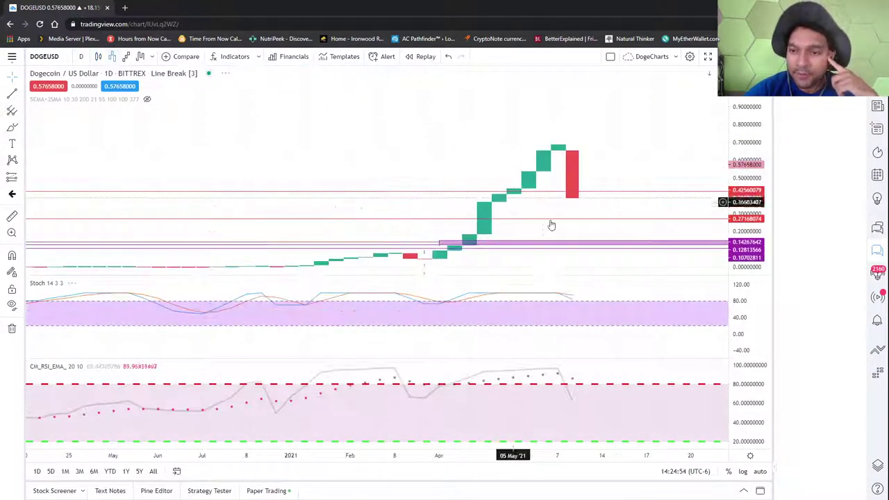
click(97, 57)
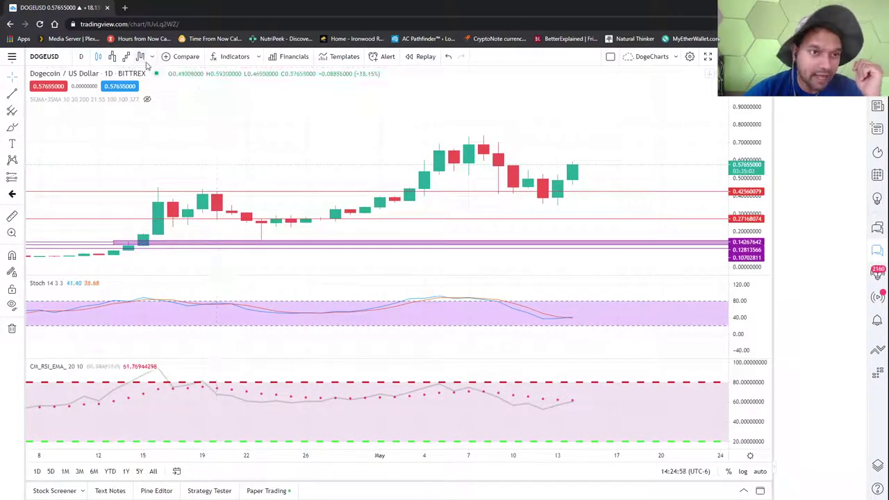
Step: Draw a horizontal line at about 0.5947 on the Dogecoin Kagi chart, where the latest decline turns red
click(126, 57)
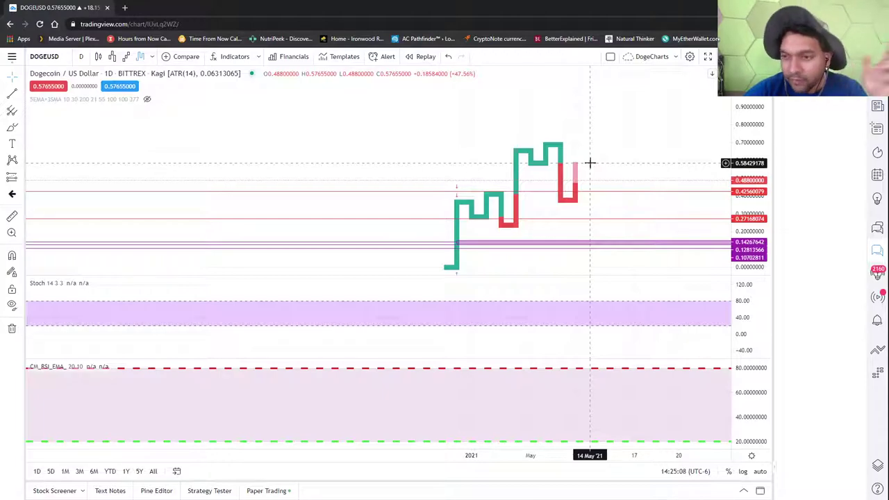
click(22, 96)
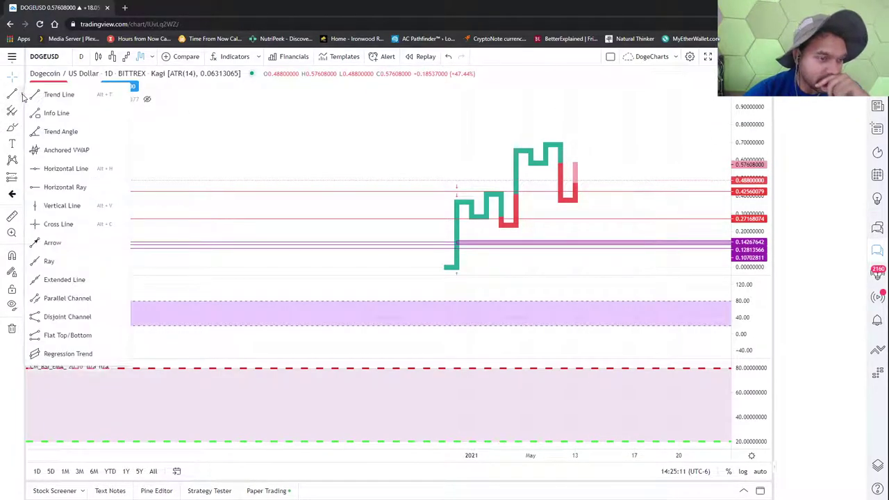
click(114, 168)
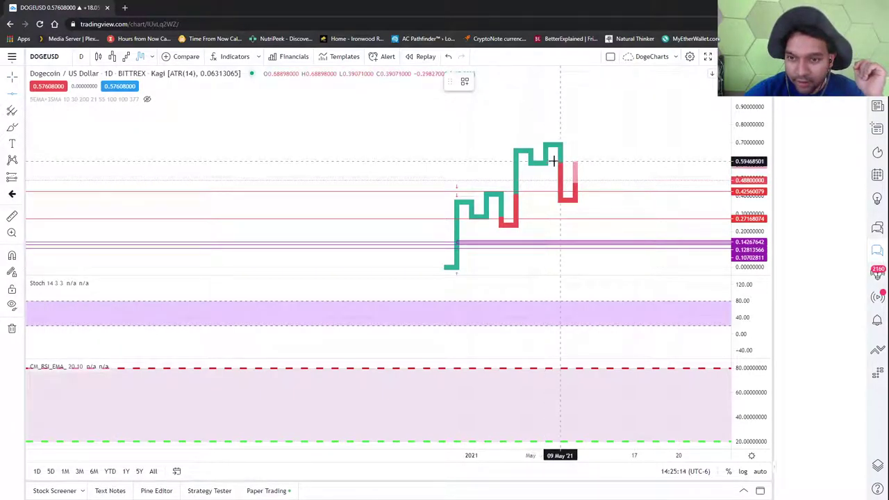
click(554, 161)
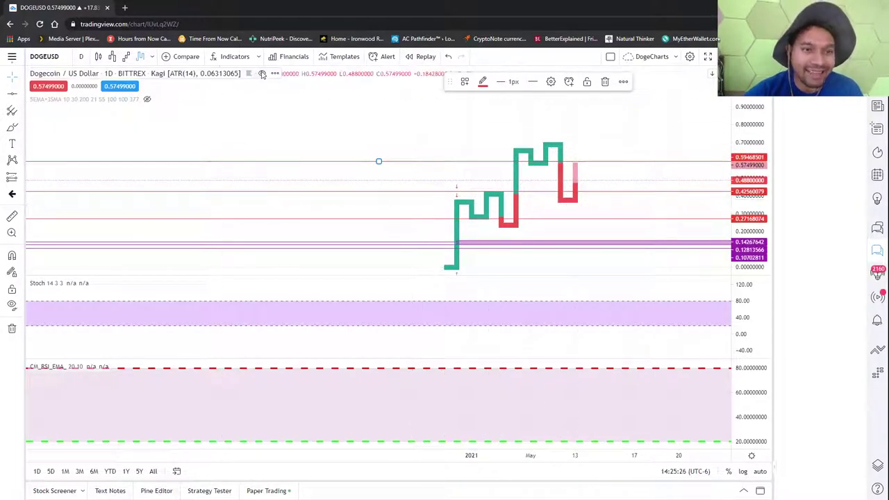
Step: Add the 5EMA + 3SMA and Stochastic indicators to the Dogecoin chart
click(259, 57)
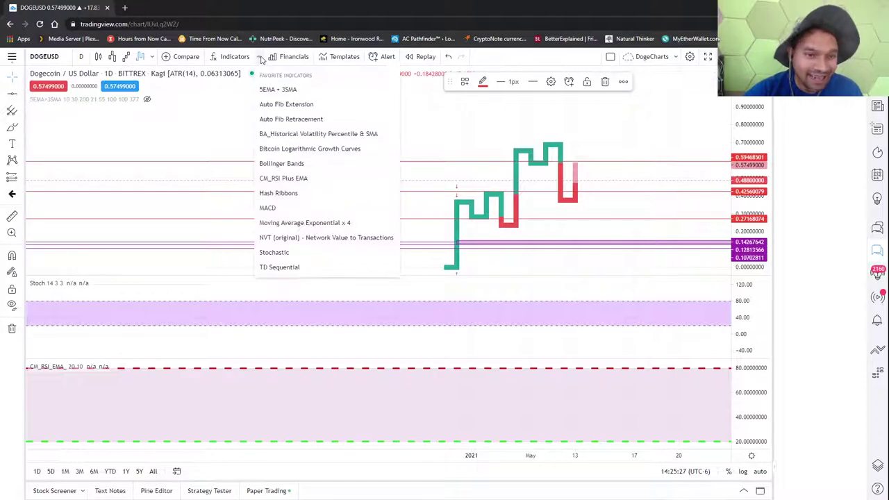
click(306, 92)
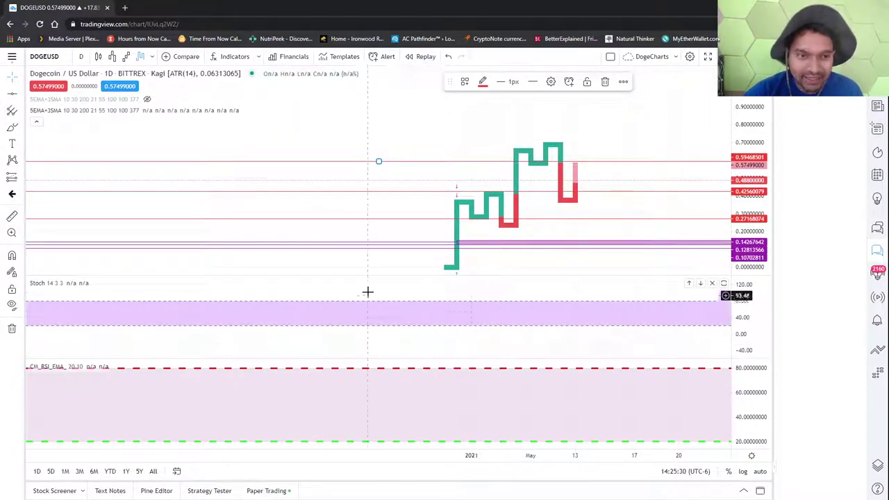
click(257, 58)
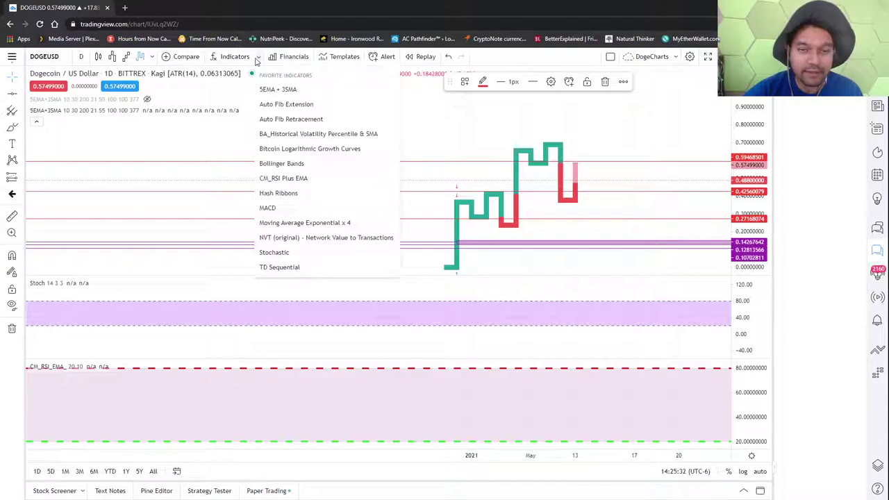
click(327, 254)
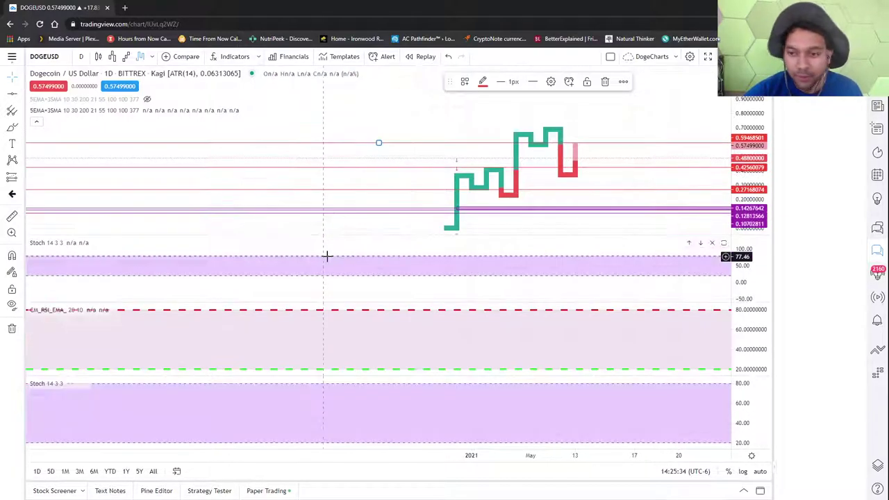
Step: On the Dogecoin candlestick chart, remove the duplicate Stochastic pane below the RSI and enlarge the remaining Stochastic's plot
click(99, 57)
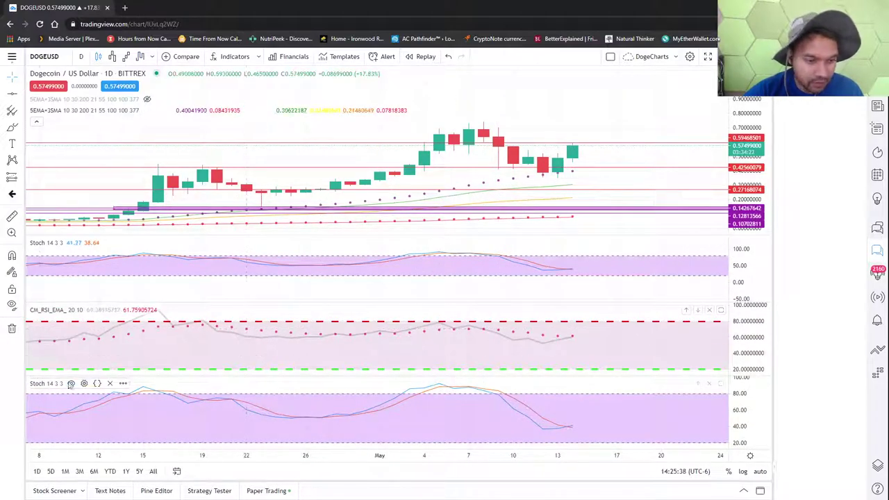
click(108, 386)
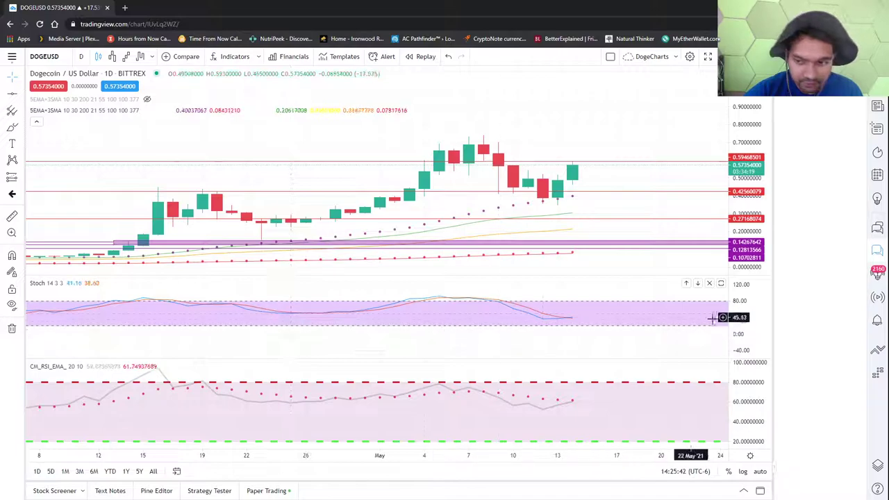
drag(747, 325, 749, 295)
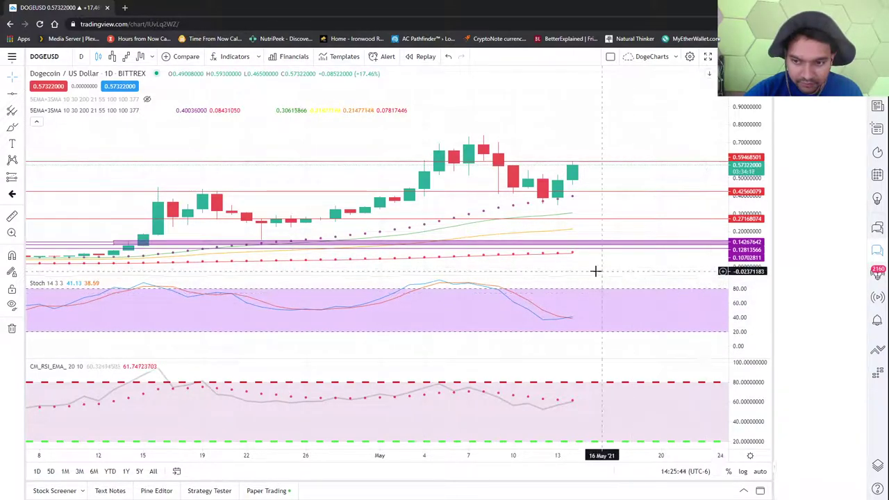
mouse_move(593, 275)
mouse_down()
mouse_move(592, 302)
mouse_move(607, 270)
mouse_up()
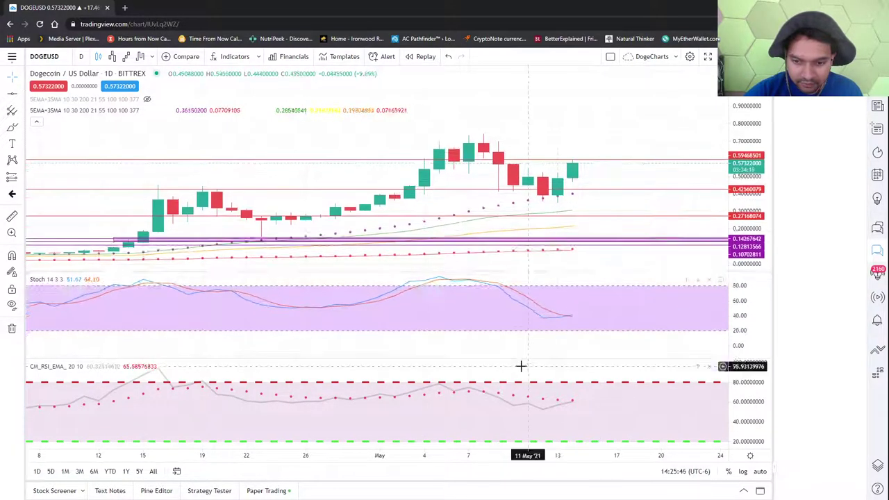
mouse_move(528, 359)
mouse_down()
mouse_move(540, 343)
mouse_move(530, 369)
mouse_up()
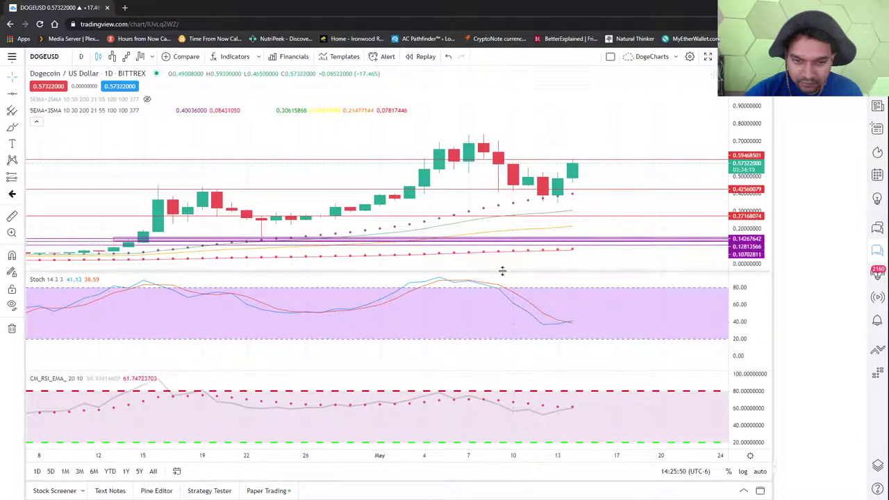
mouse_move(501, 272)
mouse_down()
mouse_move(496, 293)
mouse_move(505, 282)
mouse_up()
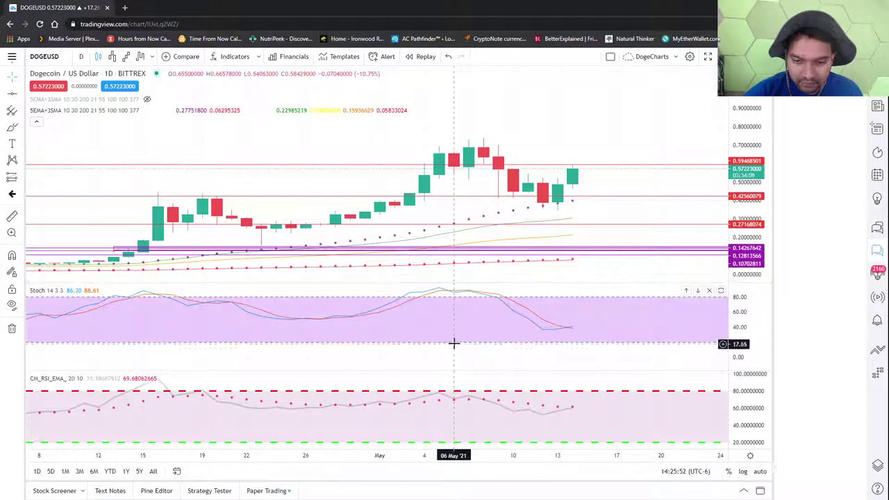
mouse_move(454, 347)
mouse_down()
mouse_move(447, 370)
mouse_move(458, 358)
mouse_up()
click(506, 258)
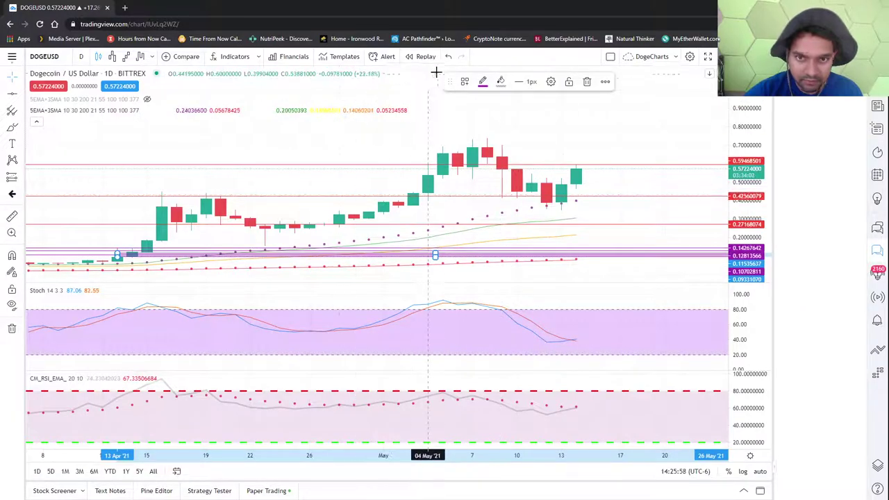
click(496, 308)
click(273, 467)
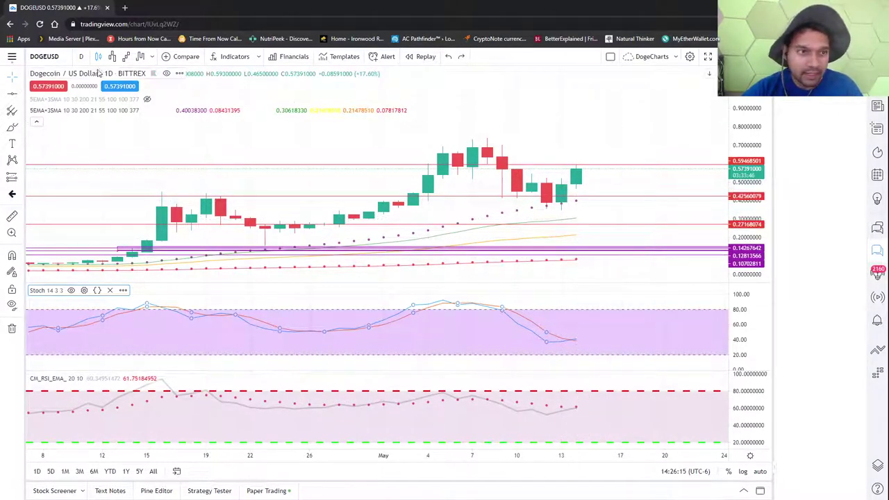
Step: Measure the first vertical rise on the Dogecoin Kagi chart from its base to its top
click(139, 56)
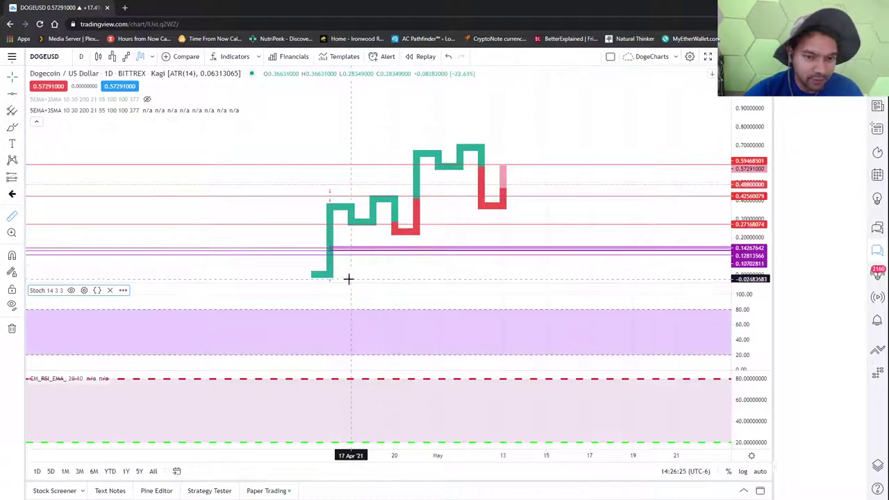
click(326, 277)
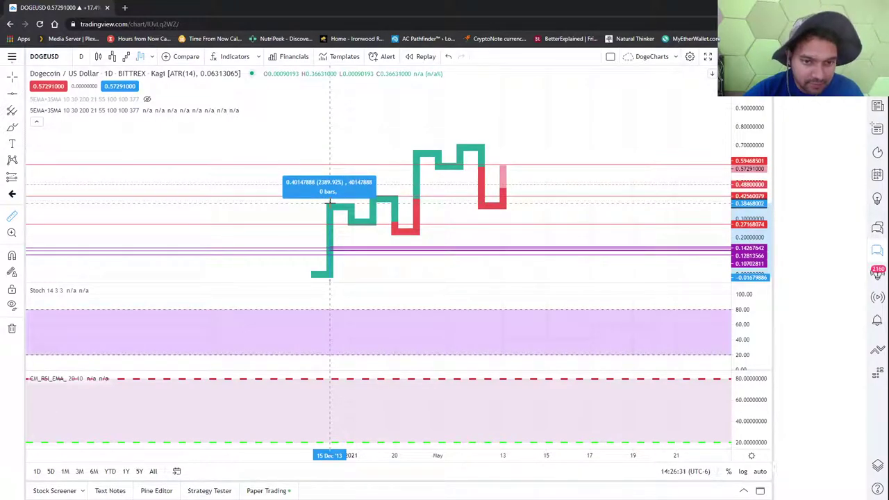
click(330, 202)
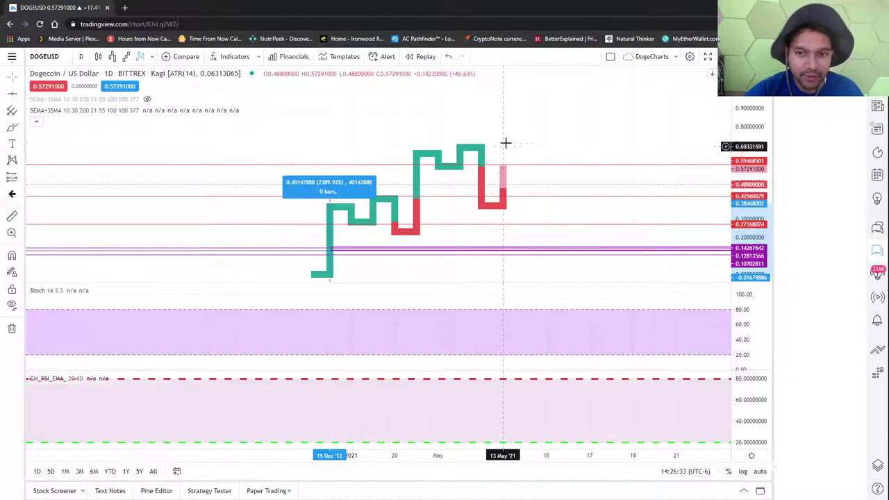
Step: Measure upward from the Dogecoin Kagi chart's latest peak, from about 0.738 to about 1.438
drag(763, 109, 762, 139)
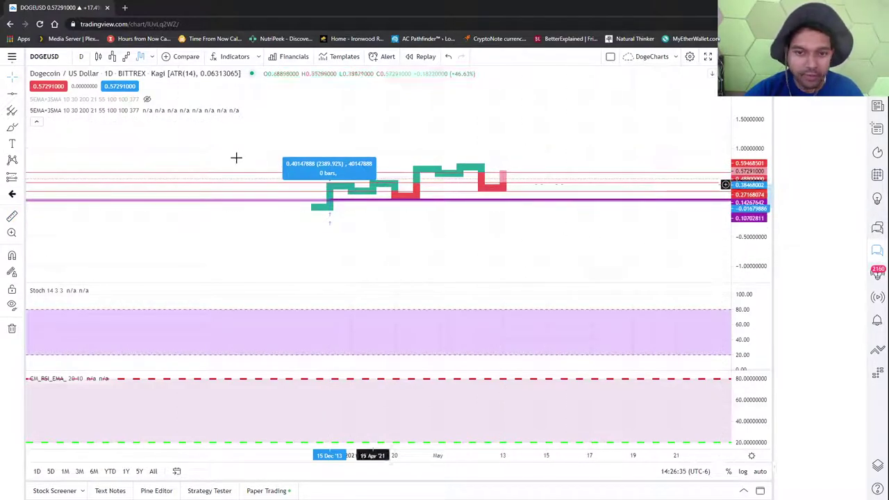
click(12, 217)
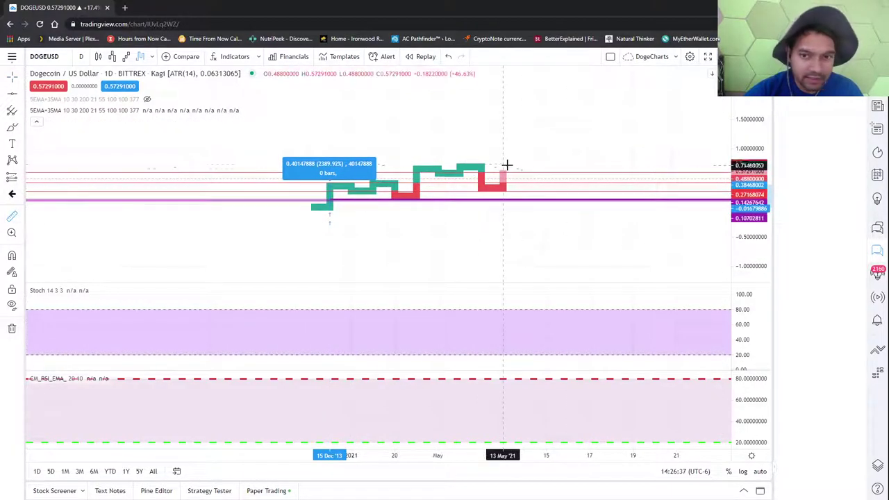
click(486, 164)
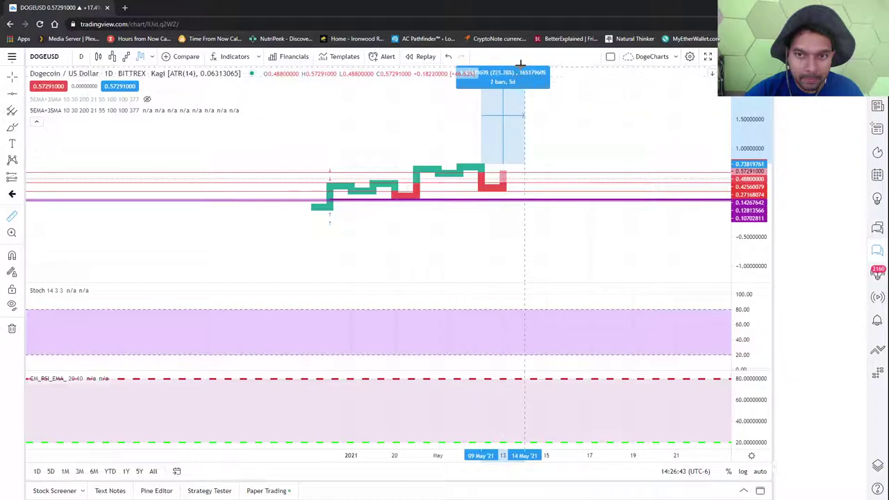
click(478, 124)
Step: Measure a larger projected rise from the Dogecoin Kagi peak at about 0.759 up to about 5.184
scroll(548, 208, down, 3)
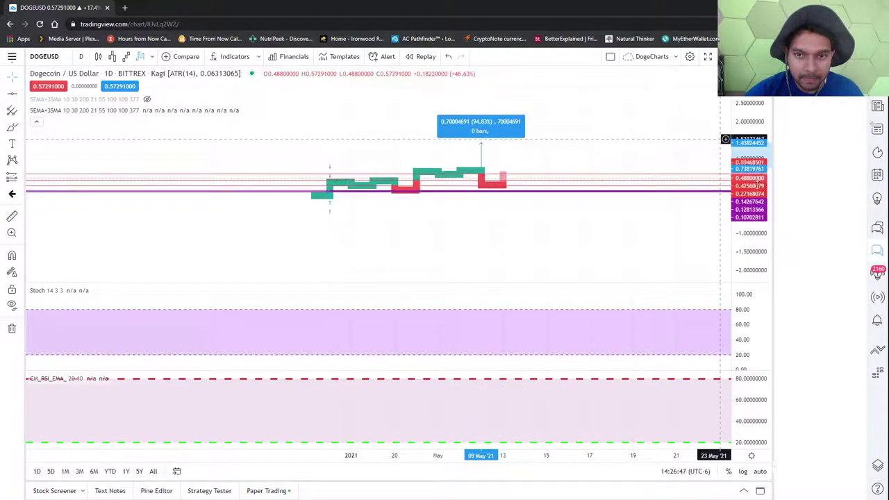
drag(608, 269, 550, 345)
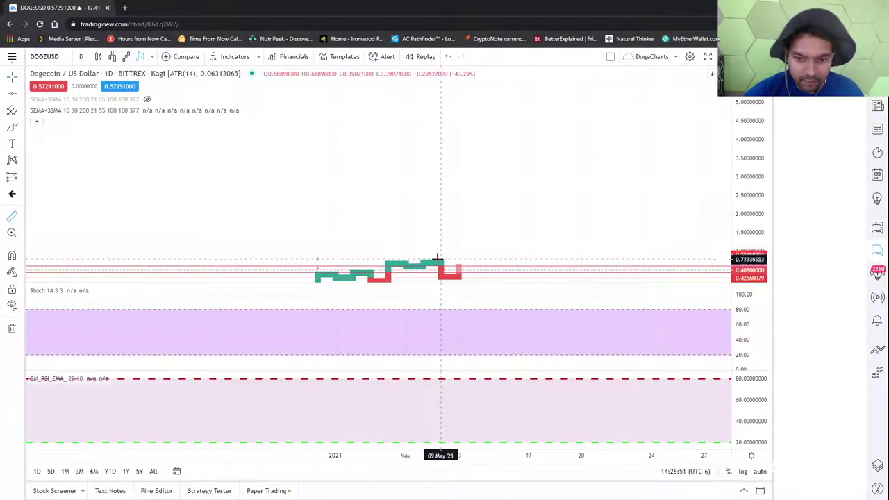
click(437, 260)
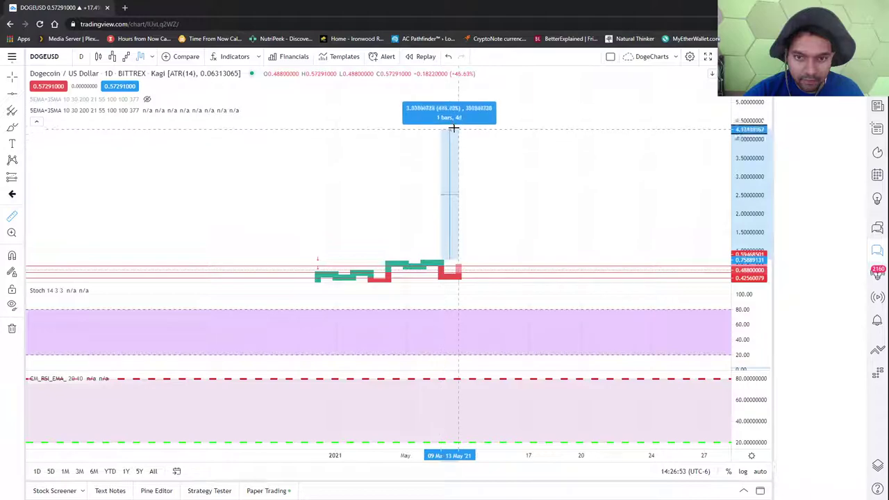
click(465, 98)
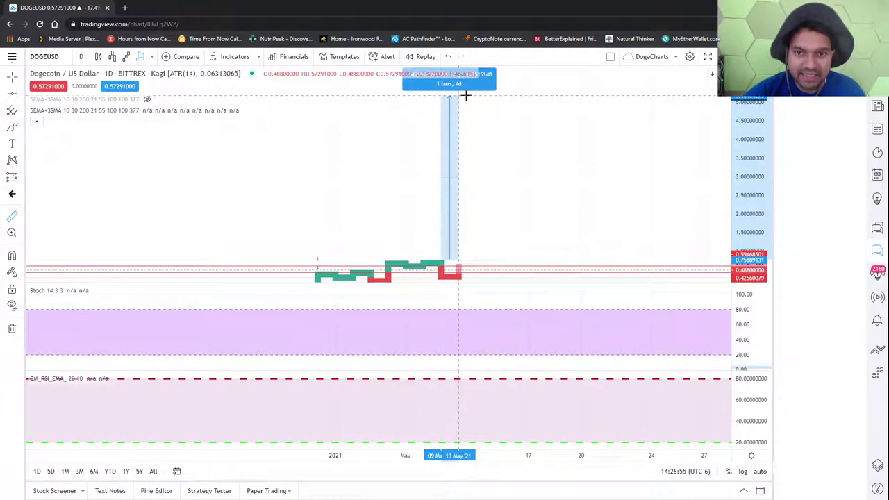
Step: Measure a projected rise from the top of the Dogecoin Kagi chart, starting at about 1.07 and ending above the 14 level
drag(755, 116, 754, 278)
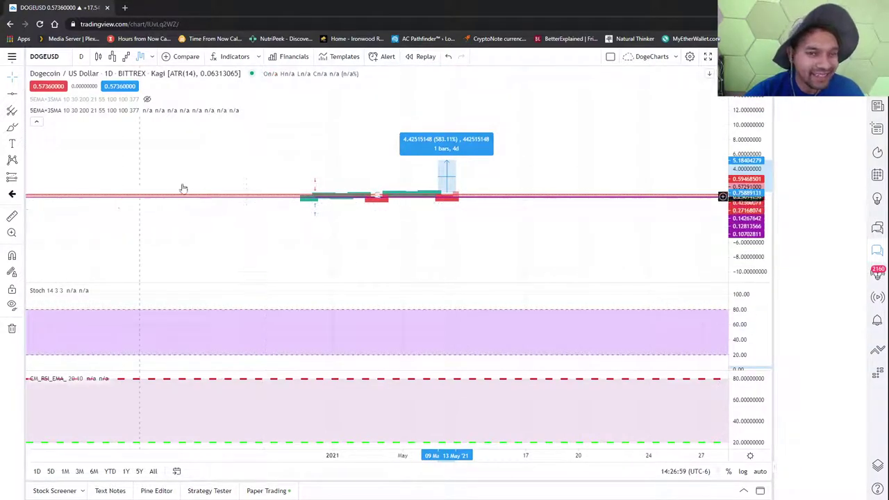
click(12, 216)
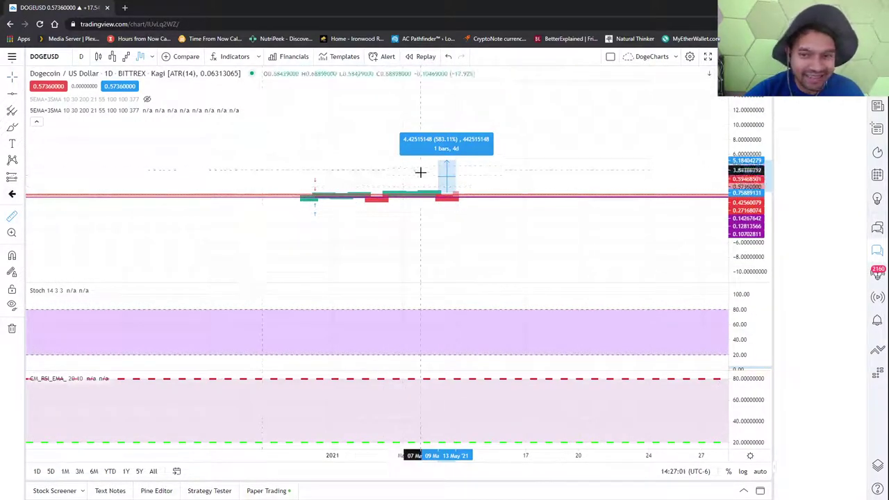
click(438, 188)
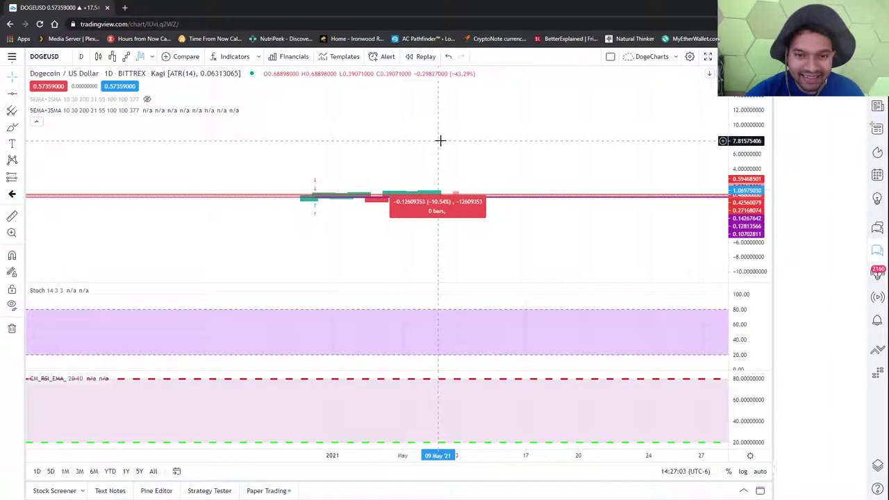
click(440, 190)
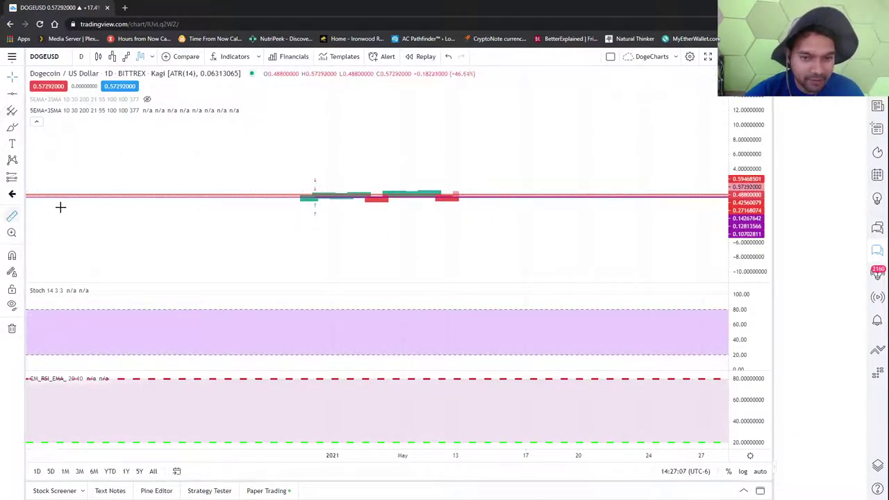
click(433, 187)
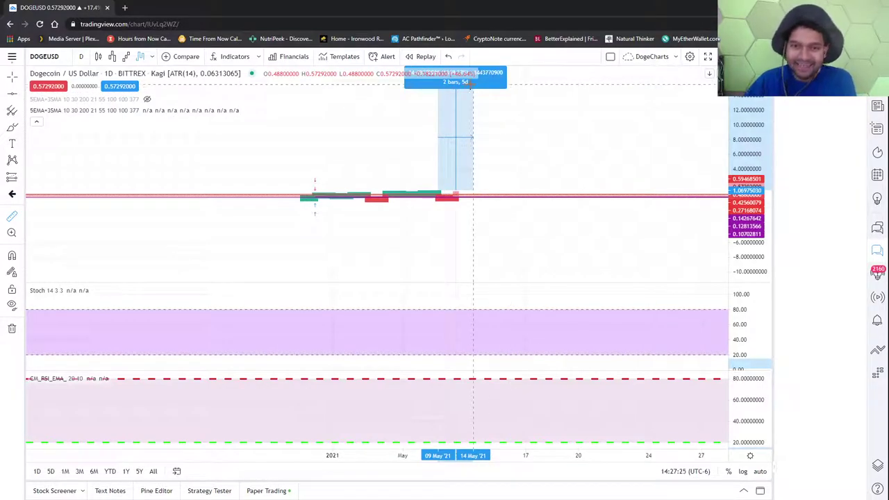
click(543, 82)
Step: Measure a projected rise from the Dogecoin Kagi top at about 1.07 to just above the 24 level, then clear the measurement
click(559, 278)
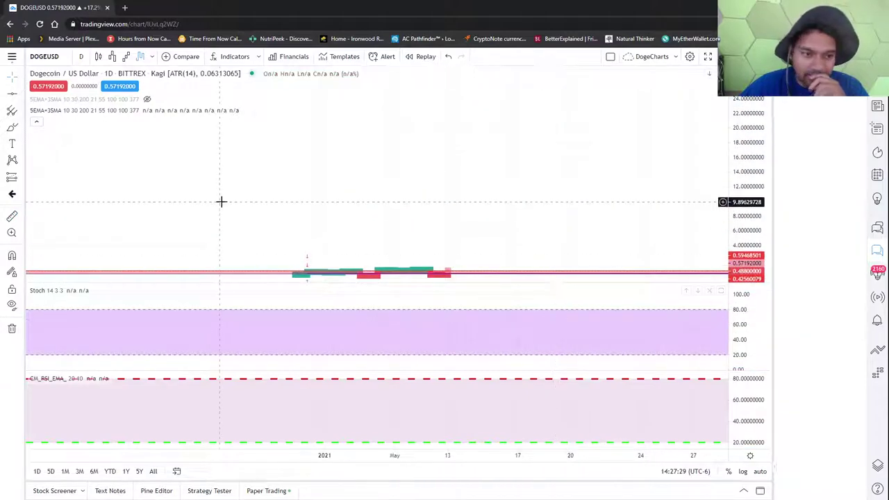
click(12, 218)
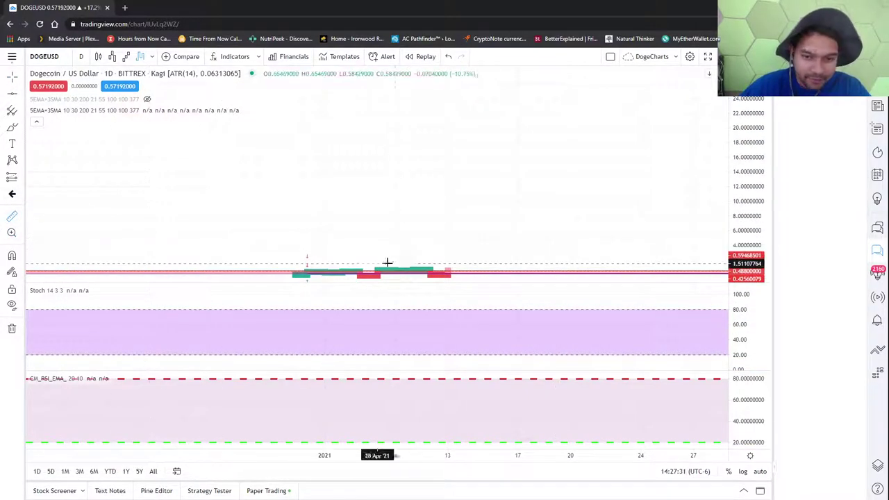
click(429, 265)
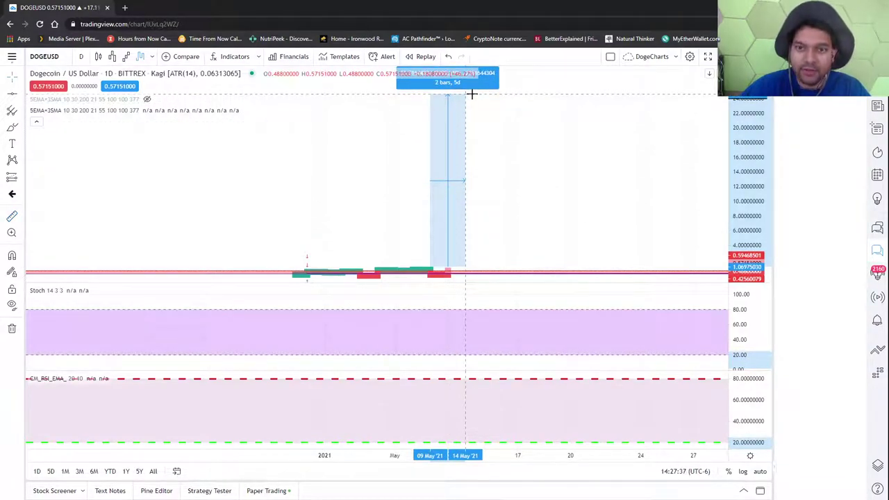
click(472, 93)
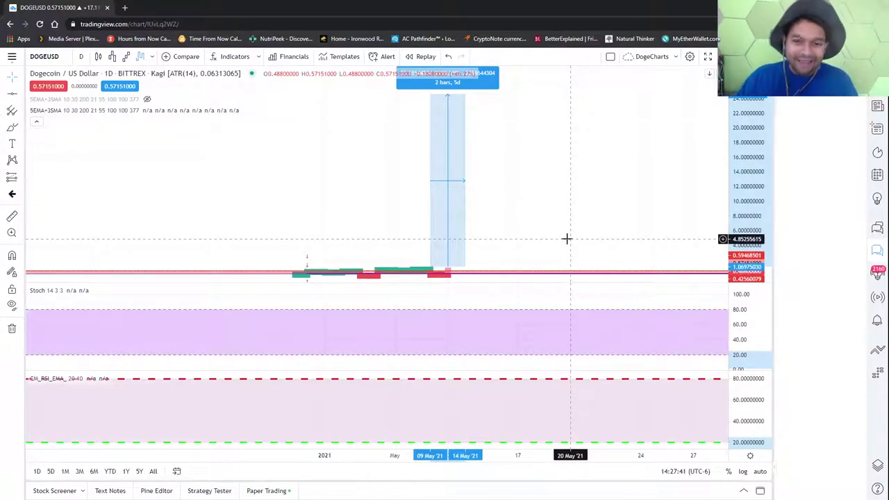
click(444, 165)
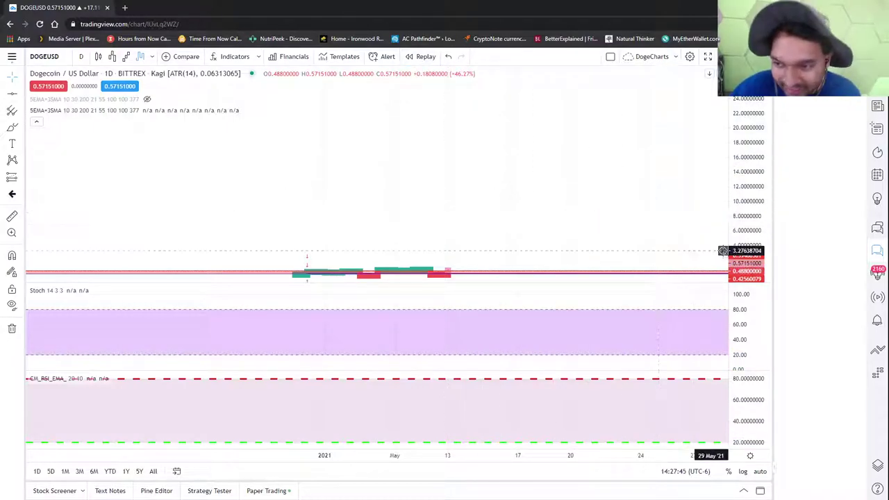
Step: Measure the green portion of the second tall rise on the Dogecoin Kagi chart, from about 0.423 to 0.665
drag(748, 248, 752, 161)
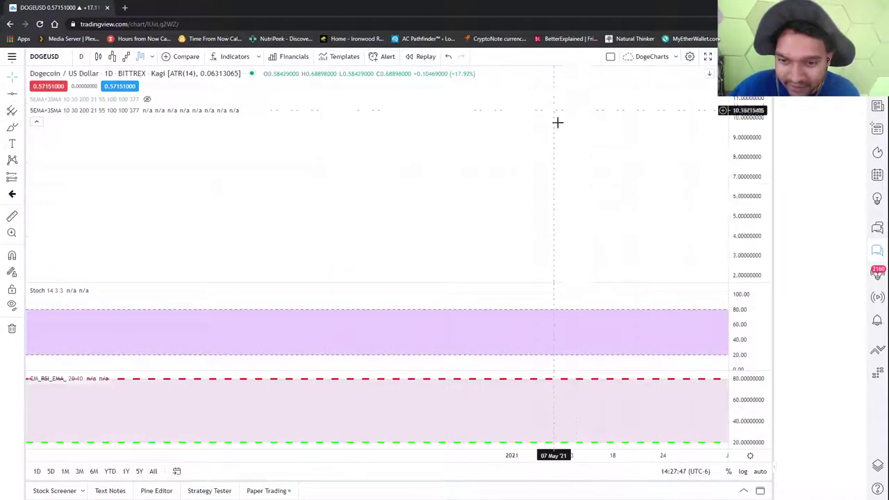
key(alt+r)
drag(760, 222, 761, 193)
drag(641, 169, 542, 169)
drag(756, 138, 756, 119)
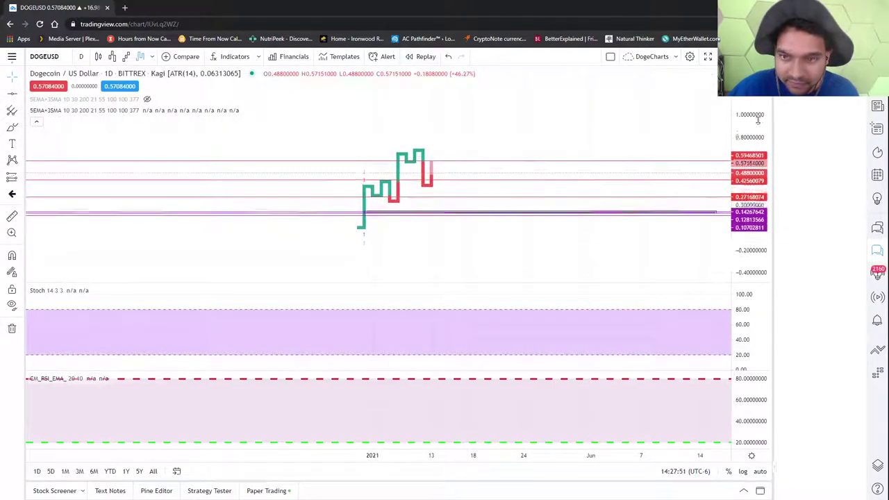
drag(518, 150, 460, 148)
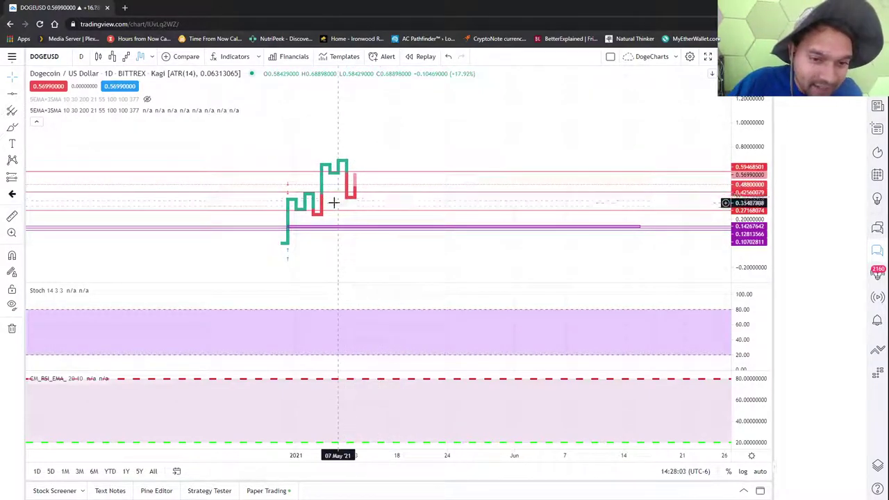
click(12, 215)
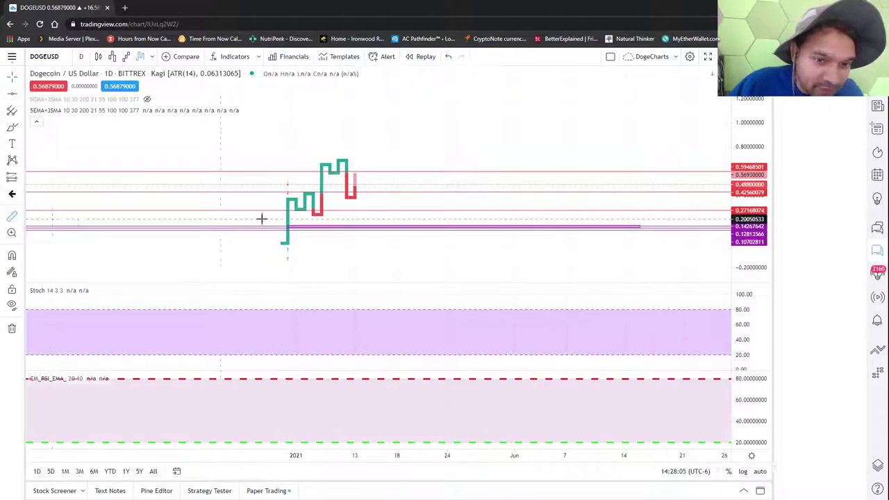
click(321, 186)
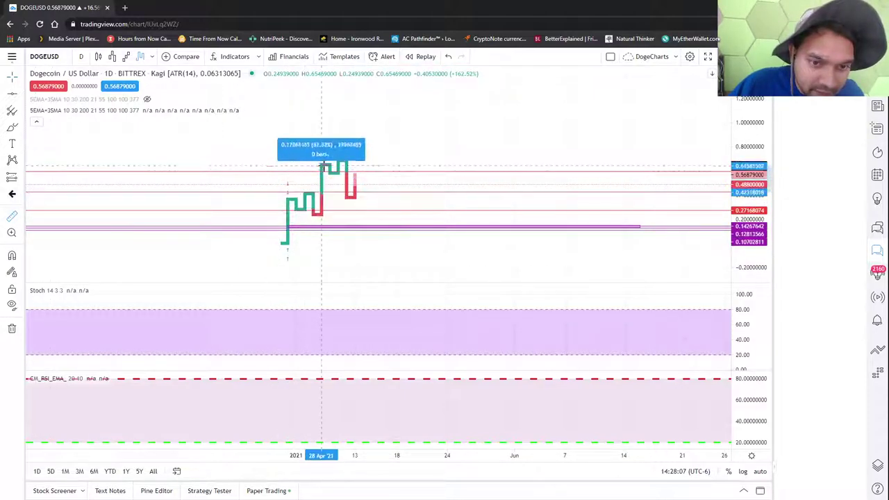
click(327, 164)
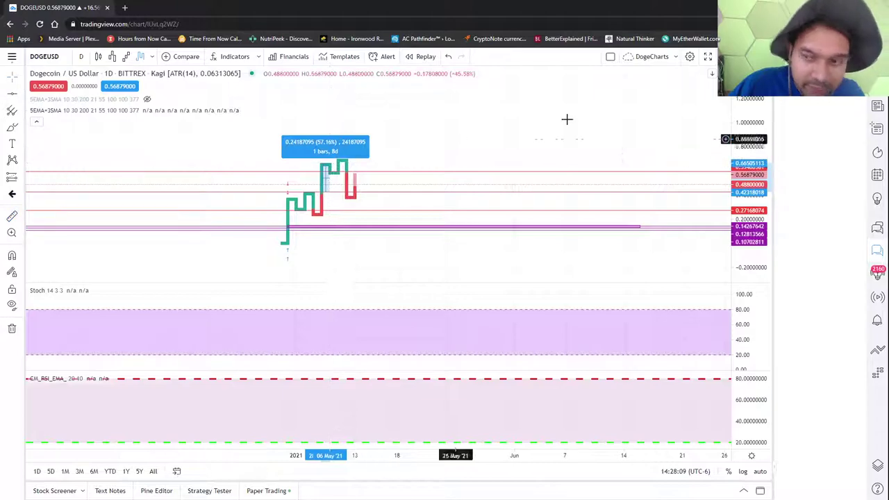
Step: Measure a projected rise from the latest red transition at about 0.591 up to about 0.888, then clear the measurement
drag(738, 175, 526, 349)
click(11, 216)
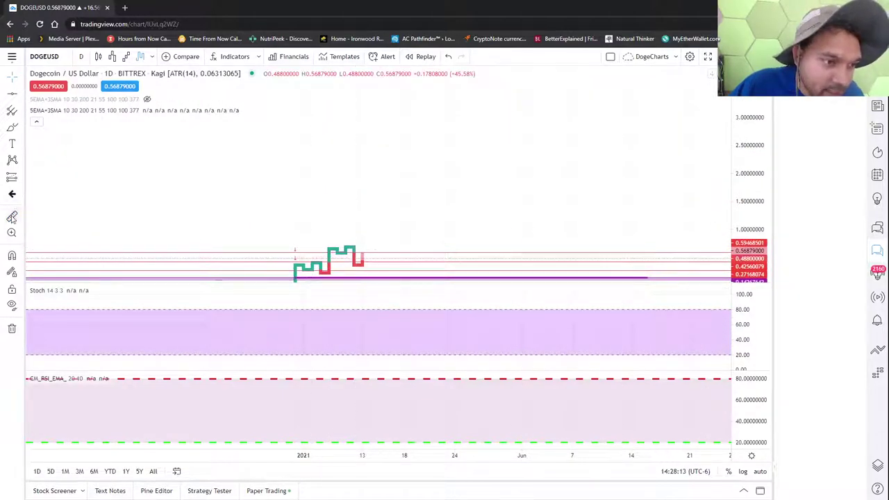
click(356, 253)
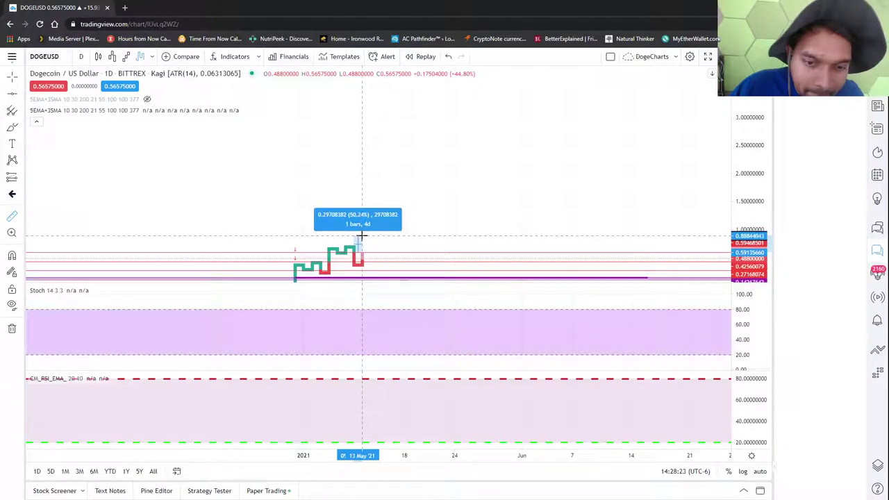
click(364, 235)
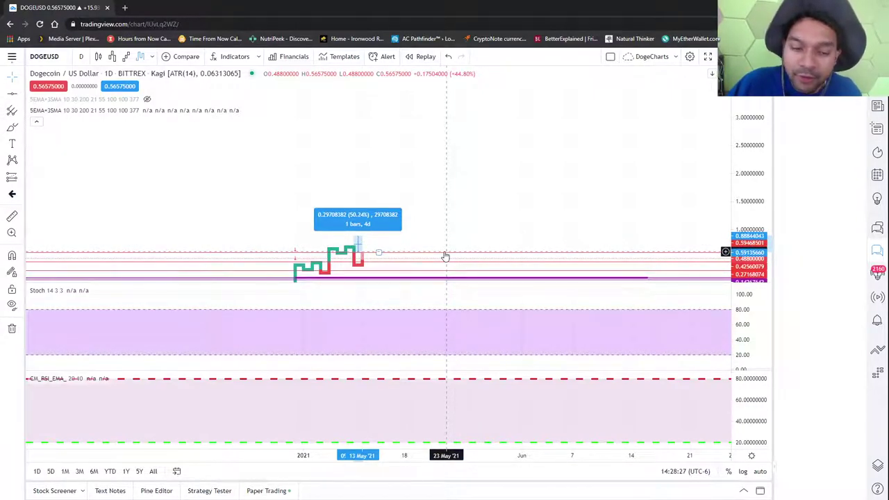
click(449, 257)
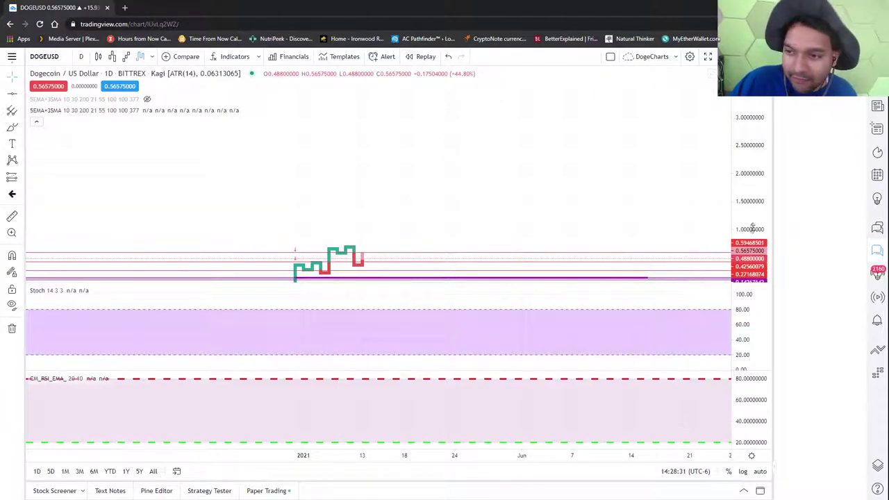
Step: Reset the Dogecoin chart view and switch it from Kagi to candlesticks
drag(754, 224, 752, 141)
key(alt+r)
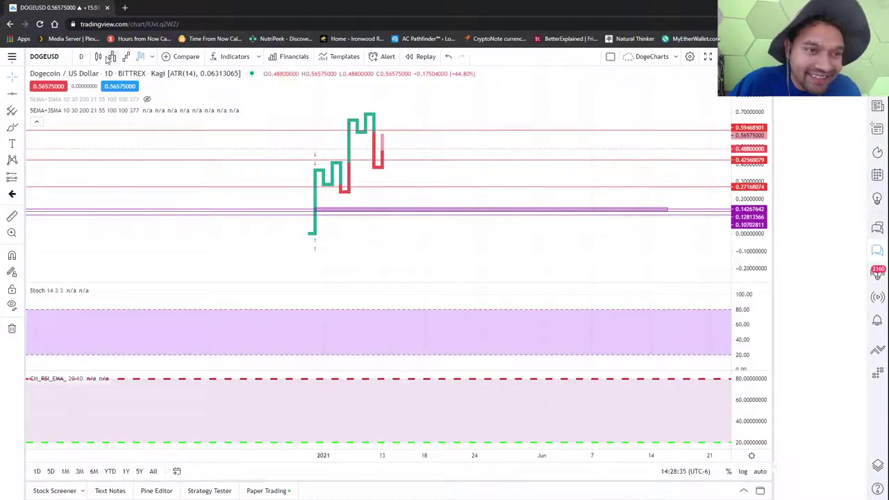
click(110, 58)
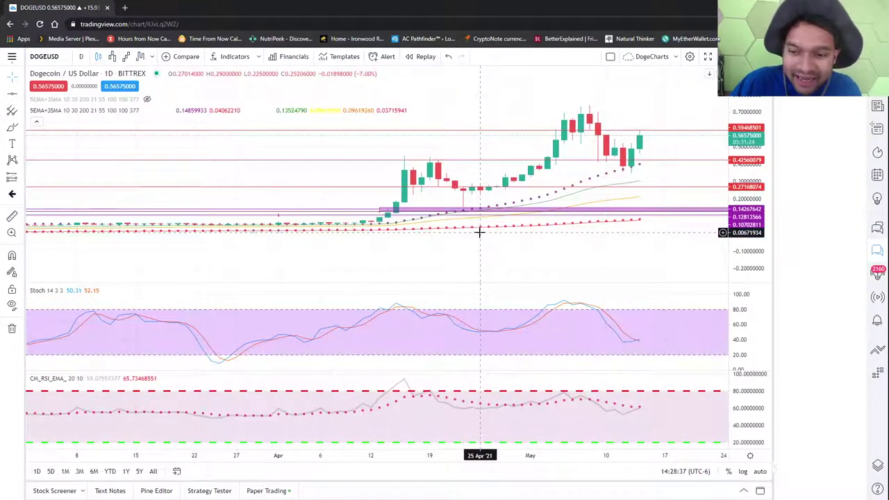
Step: Open the saved Bitcoin Chart layout and display its daily BTCUSD chart as candlesticks
click(11, 58)
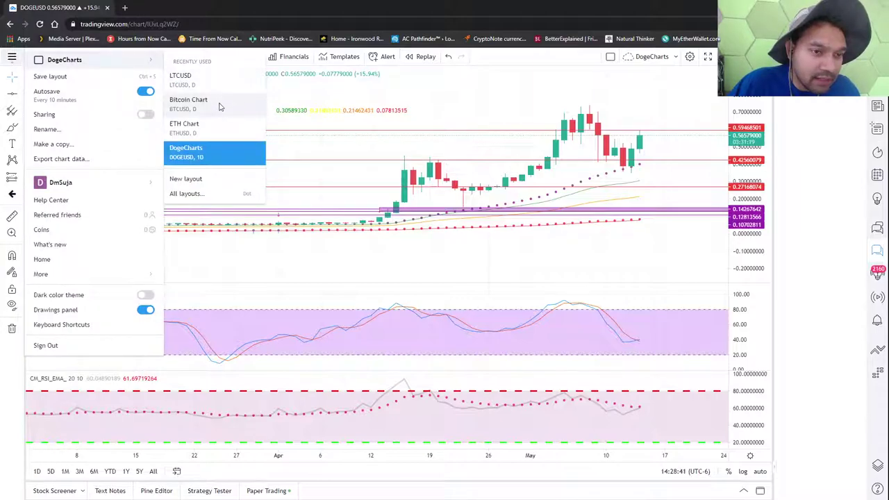
click(208, 151)
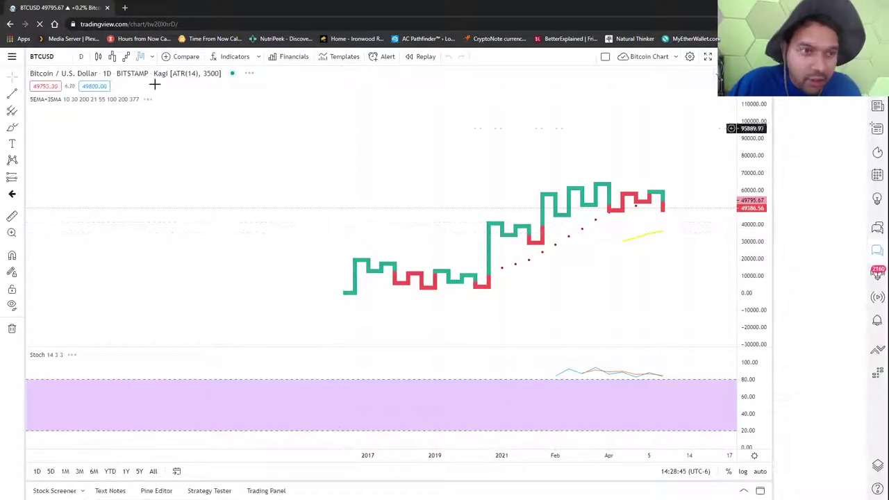
click(98, 57)
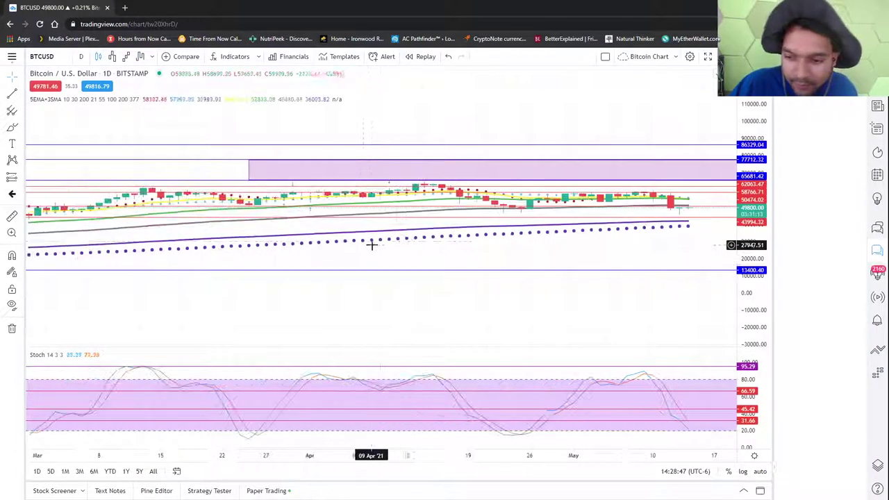
drag(540, 277, 368, 195)
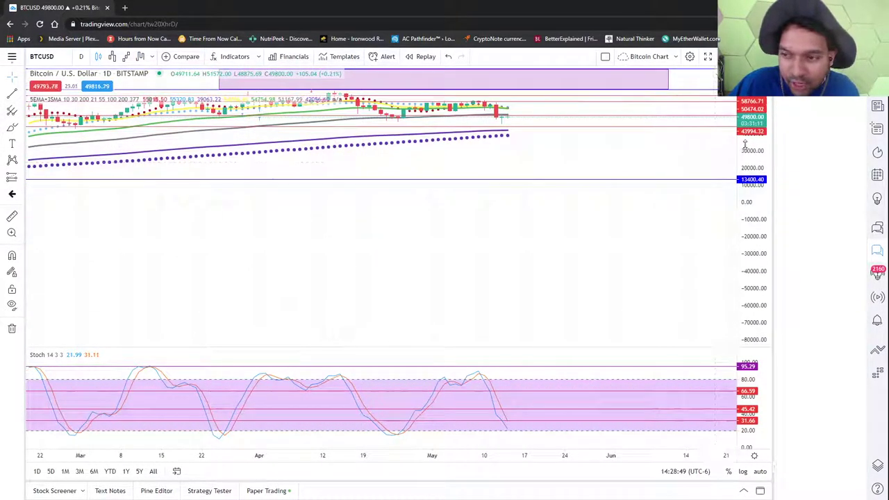
drag(745, 143, 729, 233)
scroll(591, 260, down, 10)
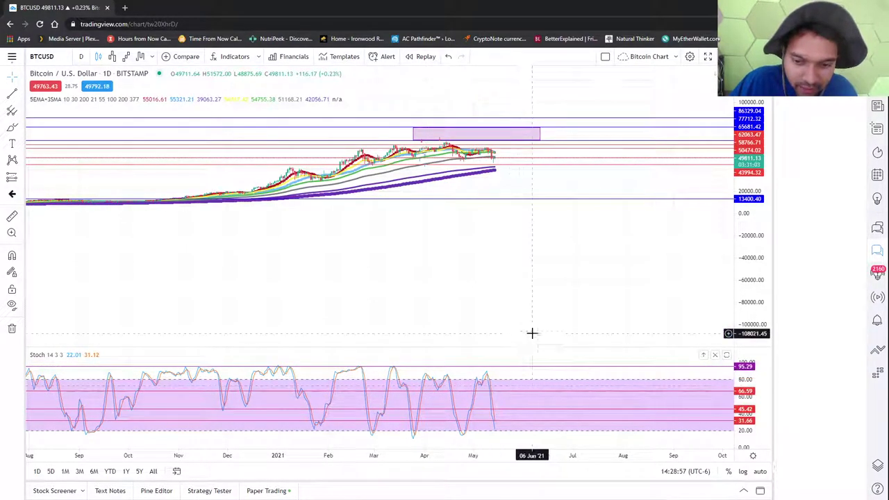
scroll(498, 382, up, 5)
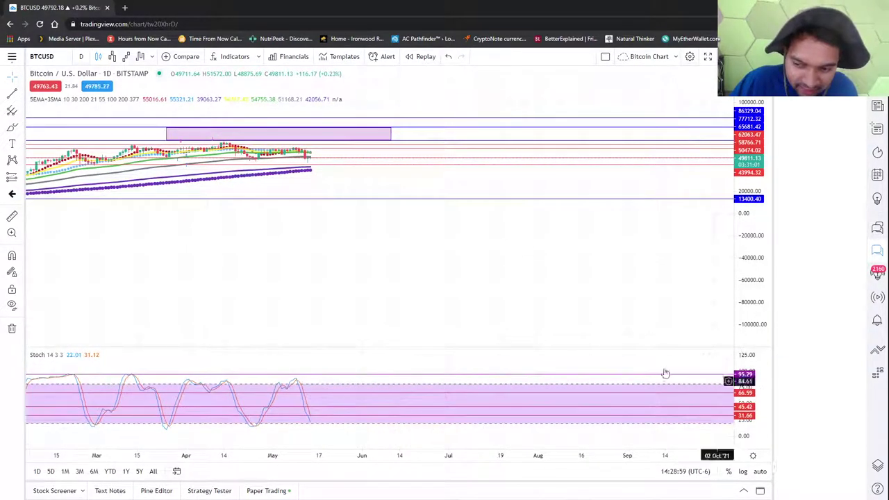
Step: Rescale the daily Bitcoin candlestick chart so the candles from February to May 2021 fill the price pane
scroll(651, 305, up, 5)
drag(402, 287, 657, 287)
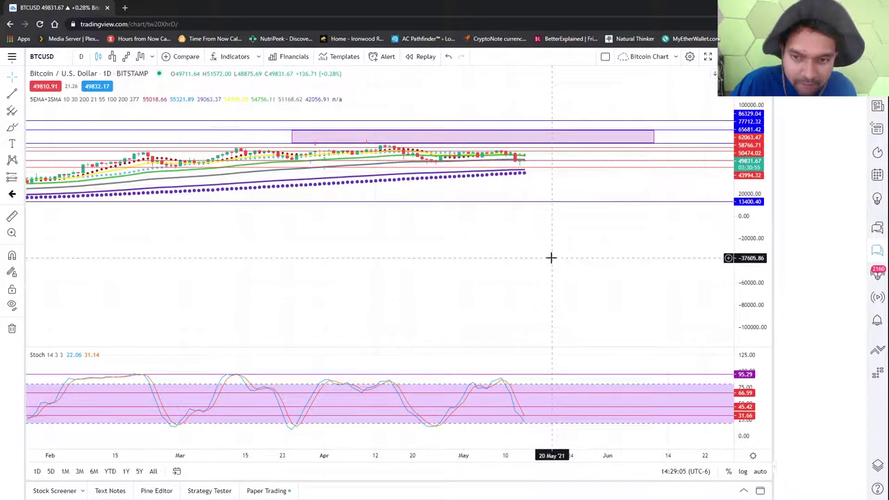
drag(606, 301, 566, 379)
drag(729, 234, 751, 151)
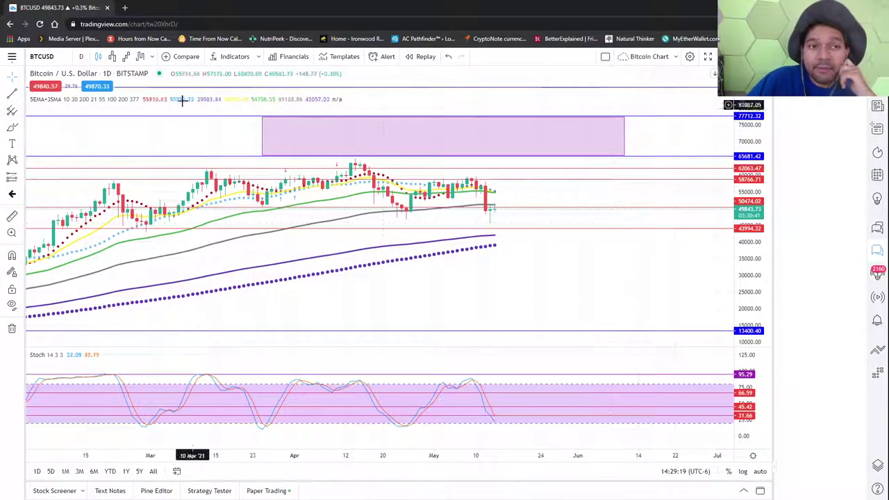
Step: View the Bitcoin chart as Kagi, then as Renko, and examine the most recent bricks against the marked levels
click(140, 56)
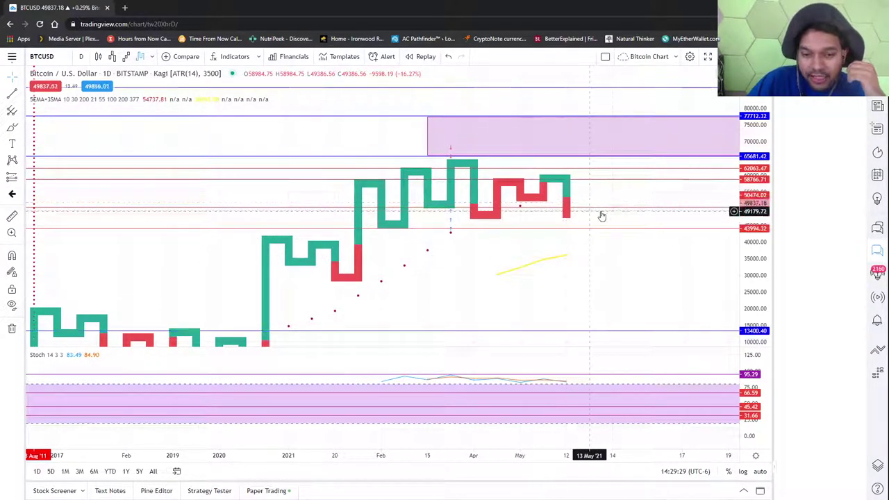
click(126, 56)
drag(324, 174, 514, 242)
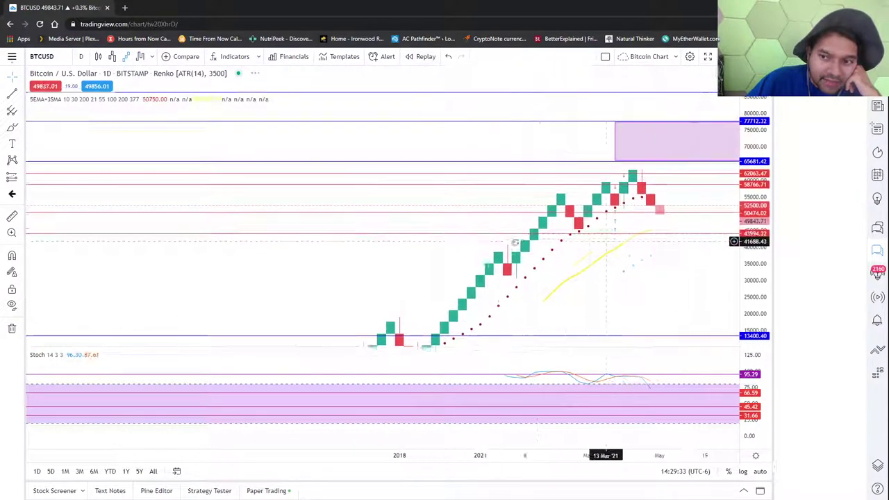
scroll(517, 203, right, 5)
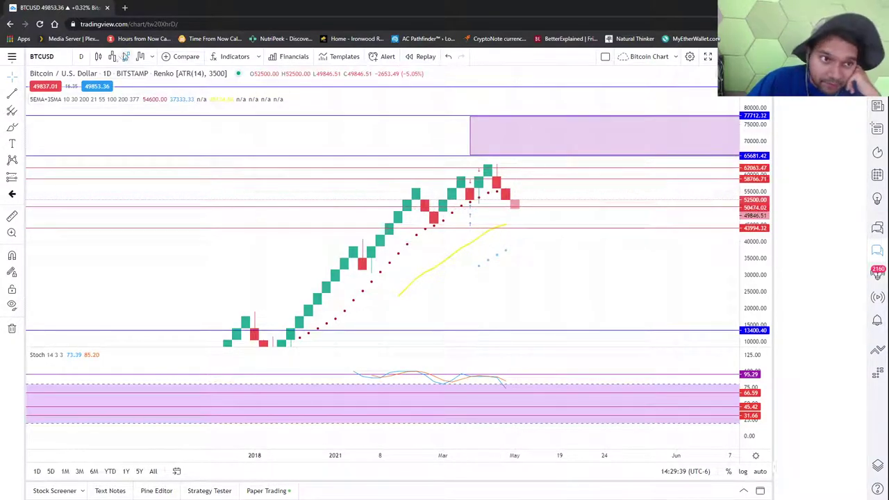
Step: Show the Bitcoin chart as Line Break and examine the latest red line against the moving averages and the Stochastic
click(112, 56)
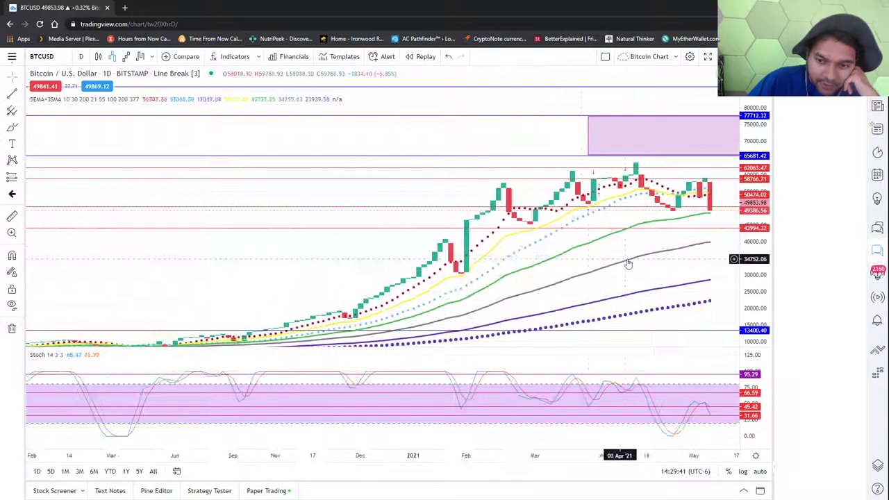
drag(626, 264, 291, 218)
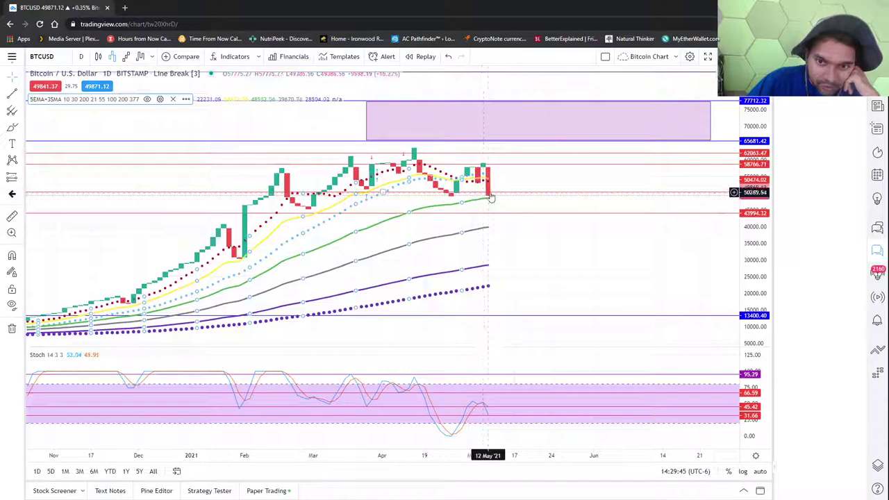
scroll(557, 248, down, 3)
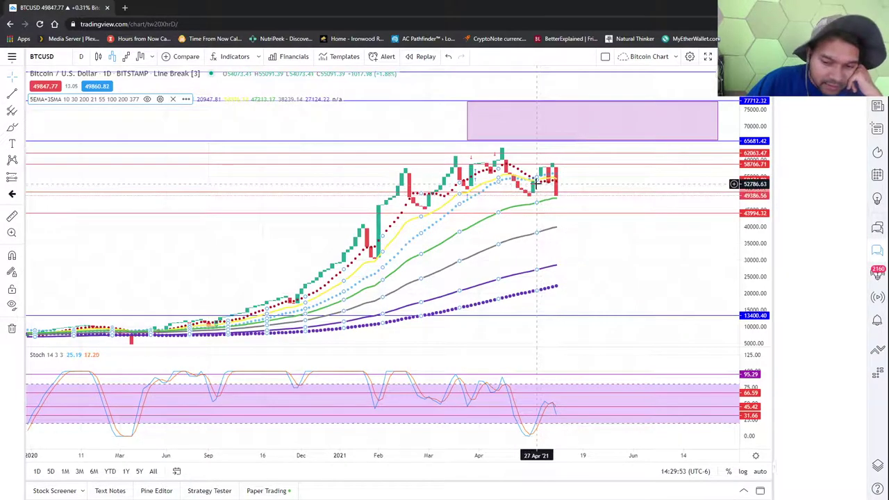
scroll(549, 377, up, 5)
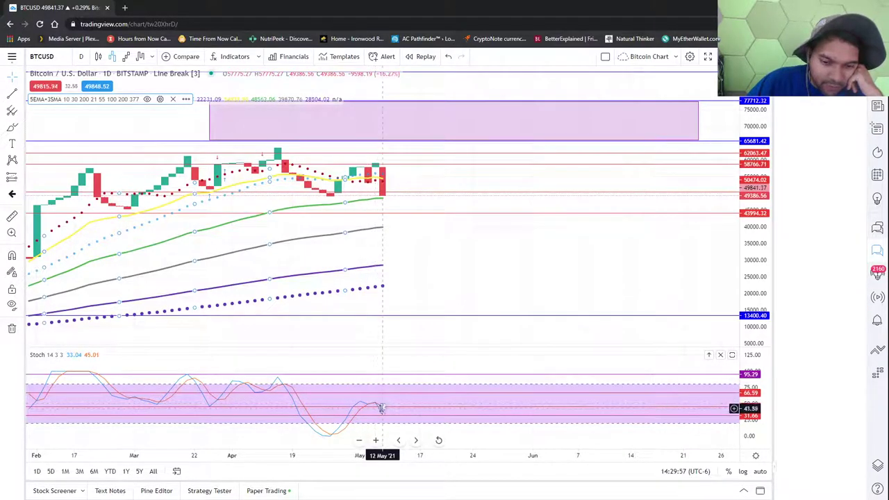
scroll(385, 386, down, 5)
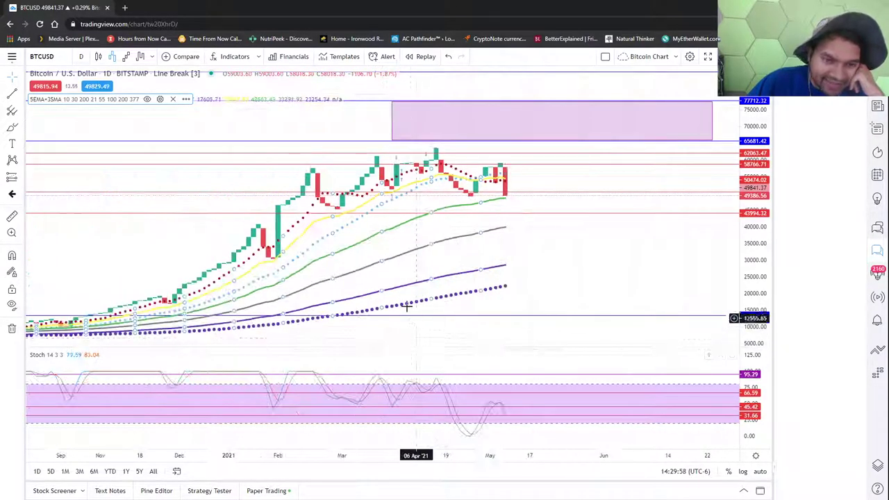
Step: Check the Bitcoin chart in Kagi view, then return it to candlesticks showing January to May 2021
click(141, 56)
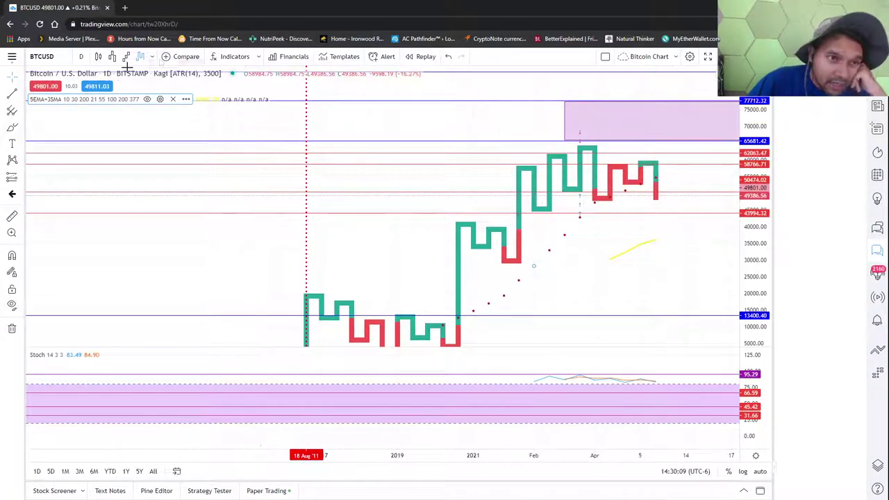
click(100, 56)
scroll(401, 262, down, 10)
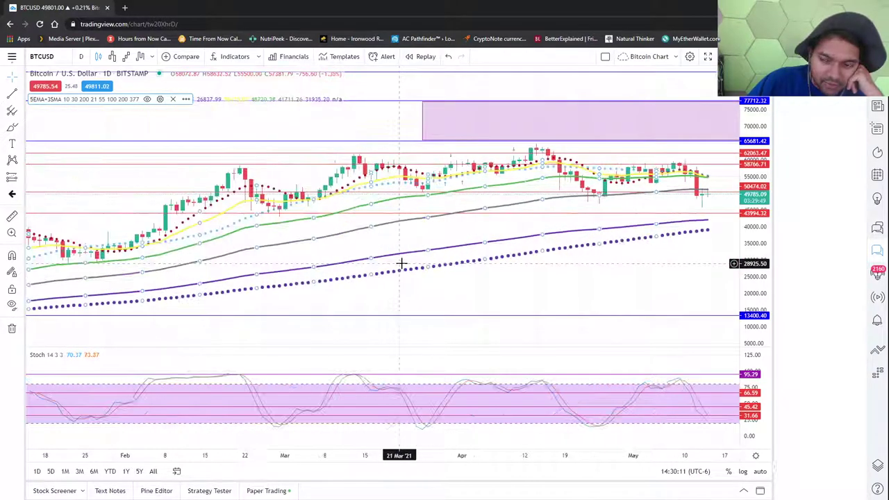
drag(609, 269, 485, 256)
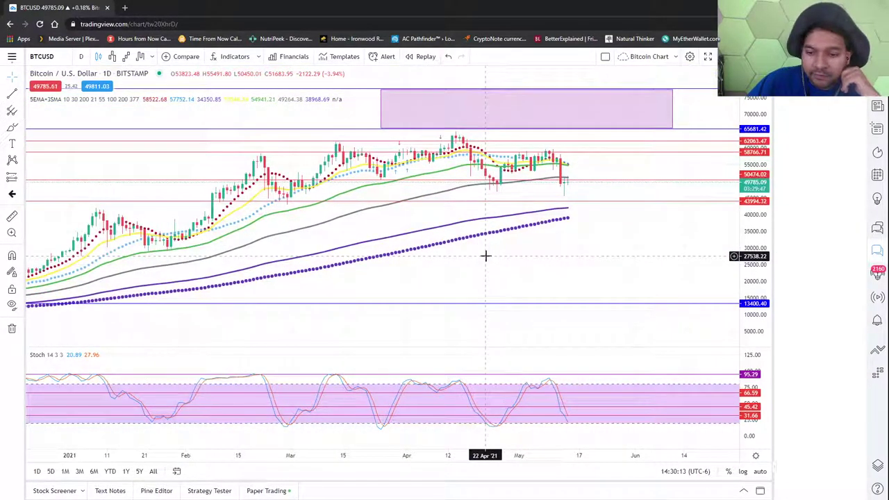